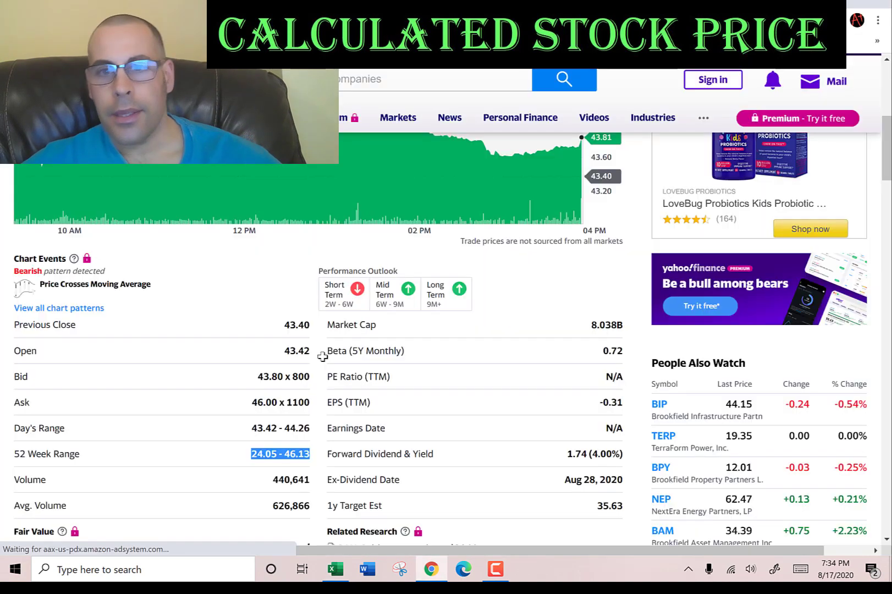
Copy BEP's Market Cap from Yahoo Finance into the model's Market Cap cell (8,000)
double_click(604, 324)
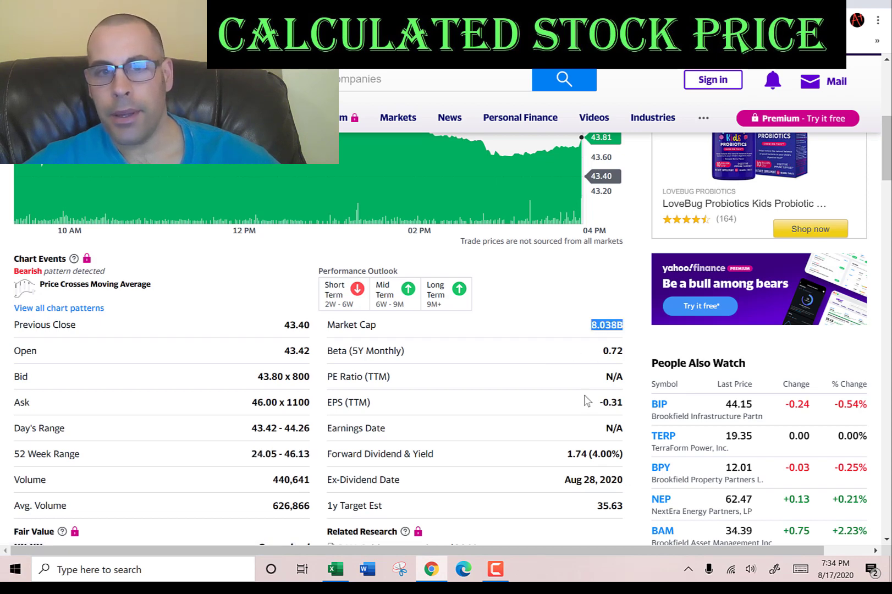
key("ctrl+c")
key("alt+Tab")
key("ctrl+v")
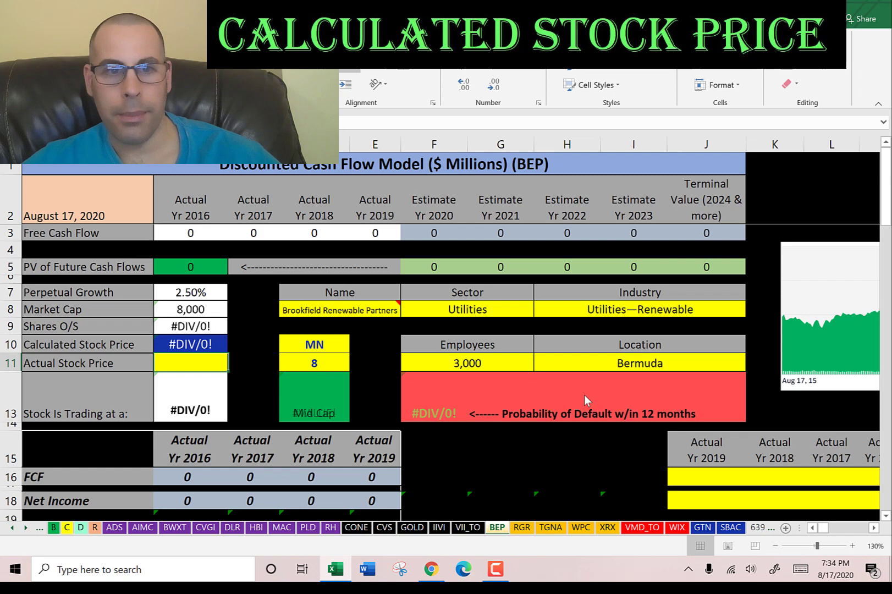
key("alt+Tab")
Paste the 43.81 closing price in as the Actual Stock Price
scroll(584, 395, "up", 4)
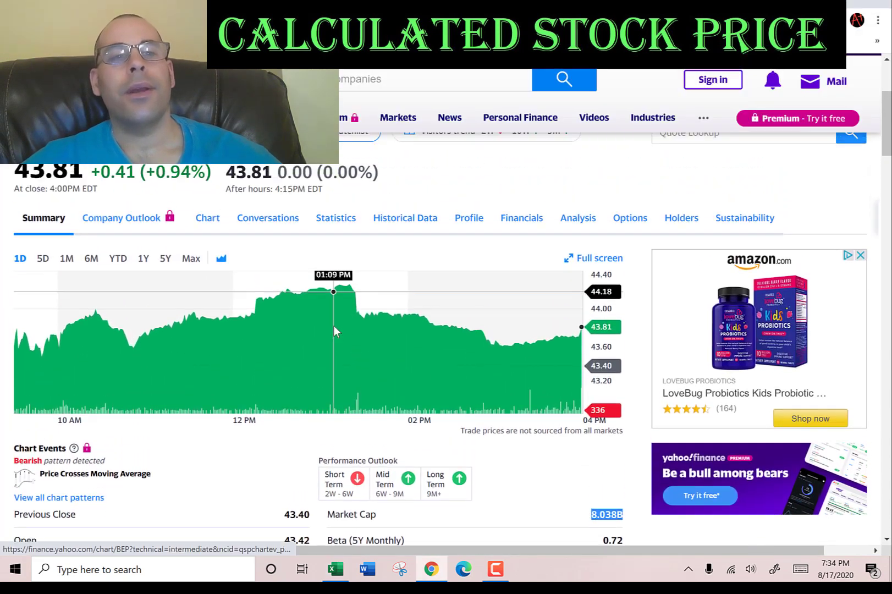
double_click(51, 213)
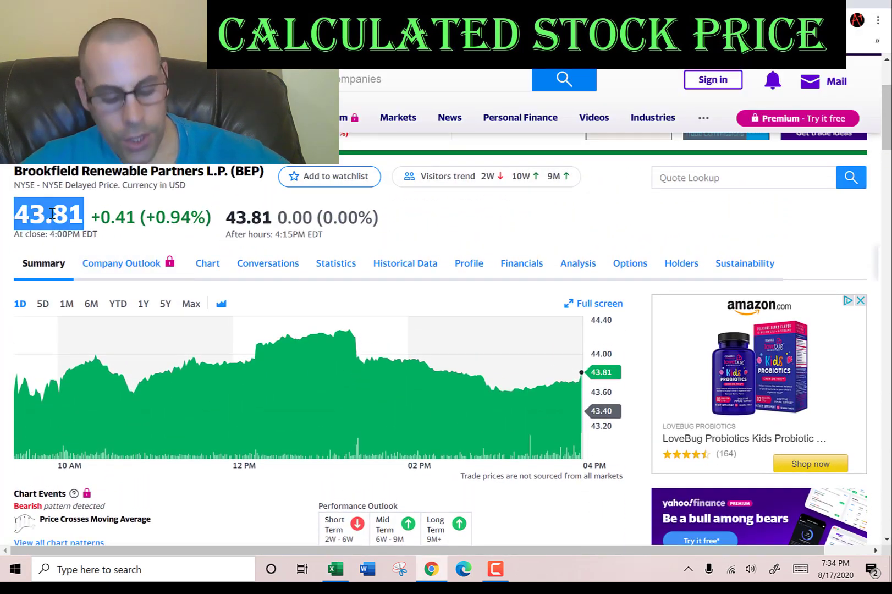
key("alt+Tab")
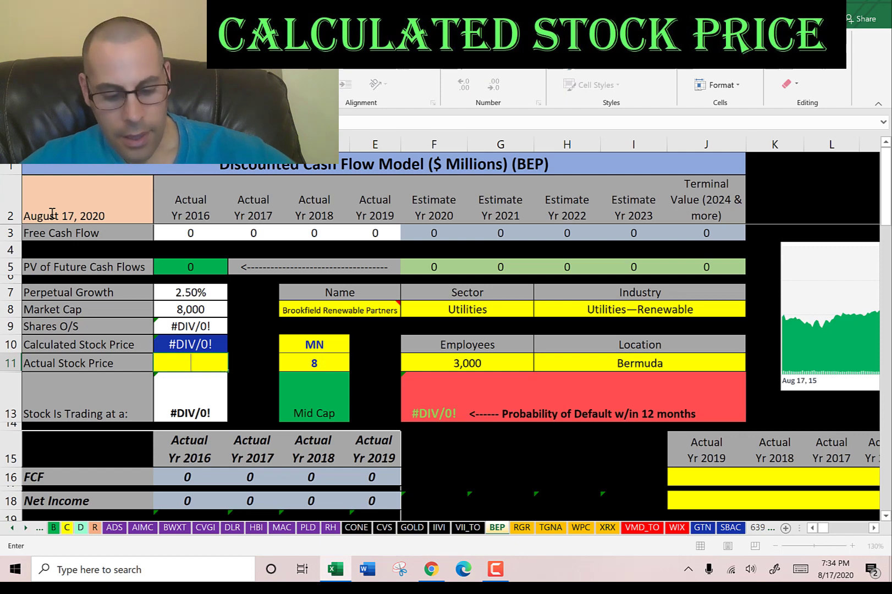
key("ctrl+v")
key("Return")
Select the 2019 FCF entry cell in the side table, ready for the cash flow figures
scroll(123, 198, "down", 3)
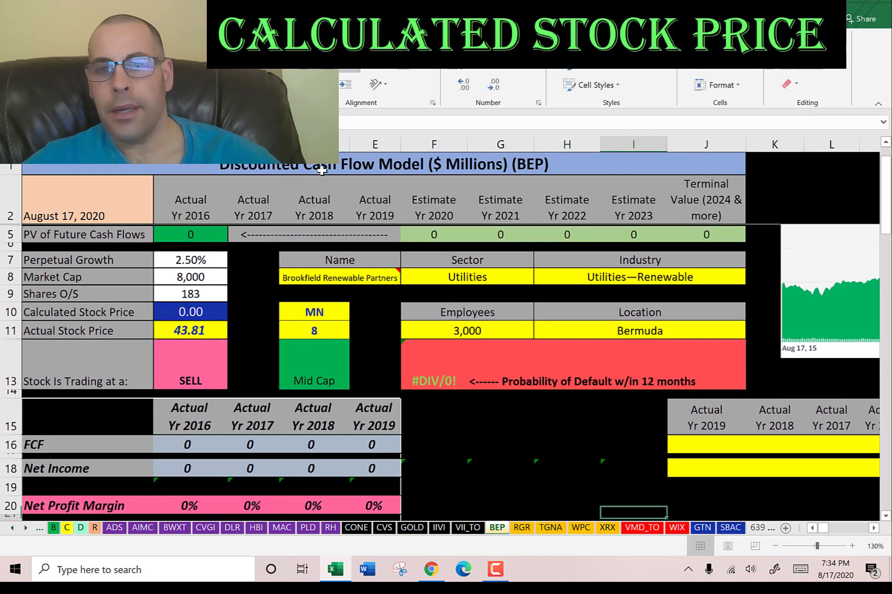
left_click(707, 317)
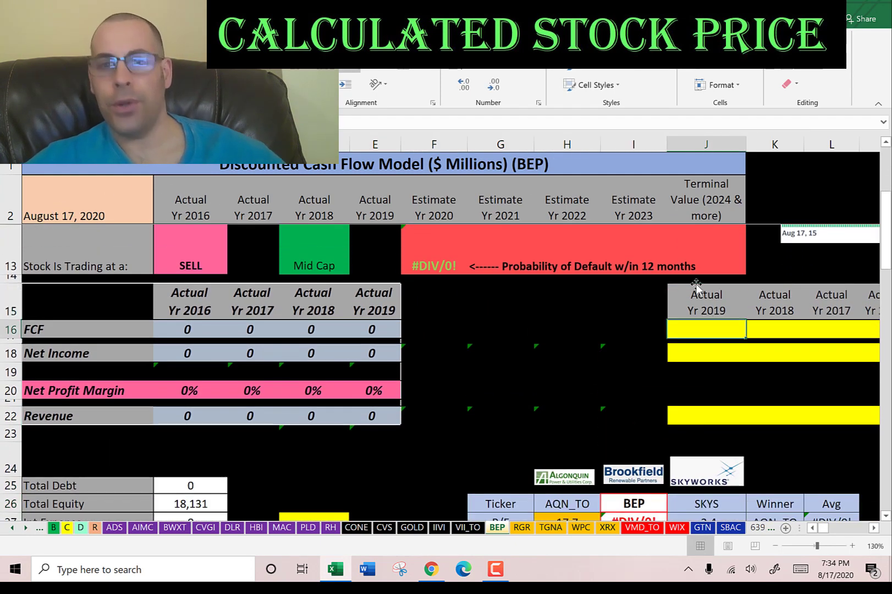
key("alt+Tab")
scroll(661, 286, "up", 1)
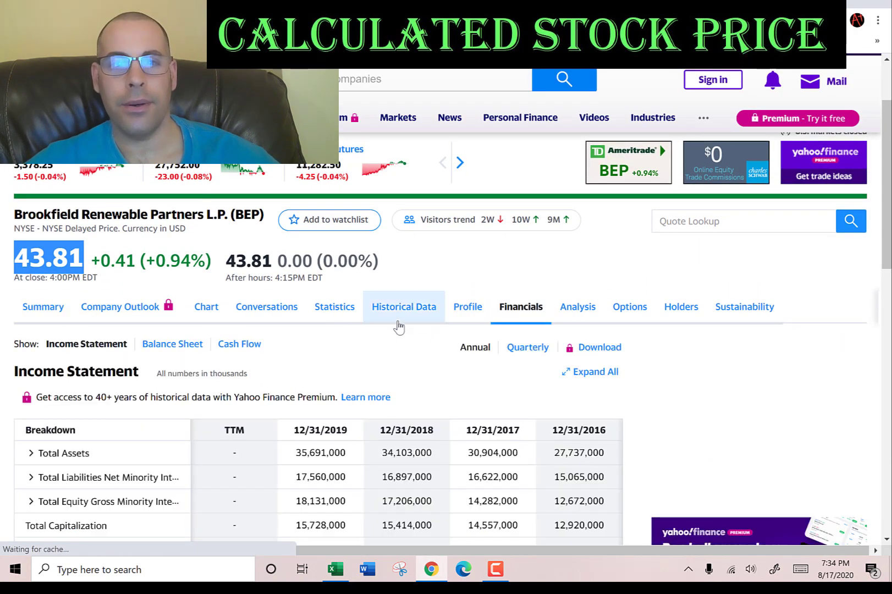
Paste BEP's 2016–2019 free cash flows (263, 573, 868, 1,017) as text into the FCF row
scroll(254, 336, "down", 3)
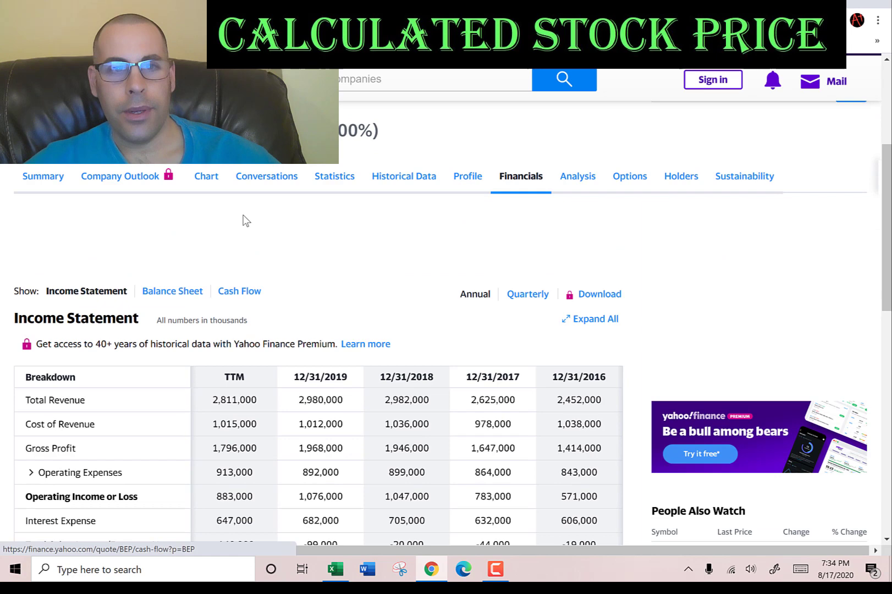
left_click(237, 291)
left_click_drag(299, 283, 588, 288)
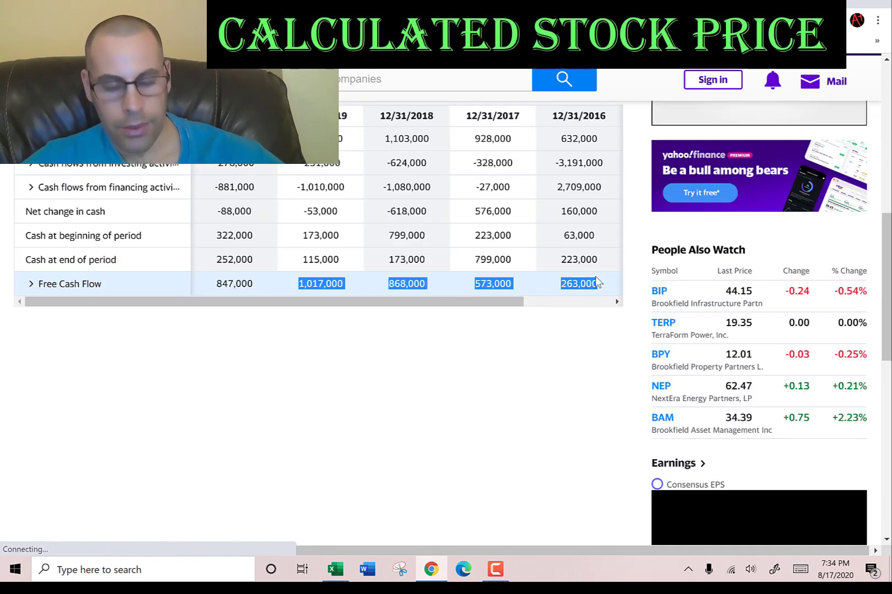
key("alt+Tab")
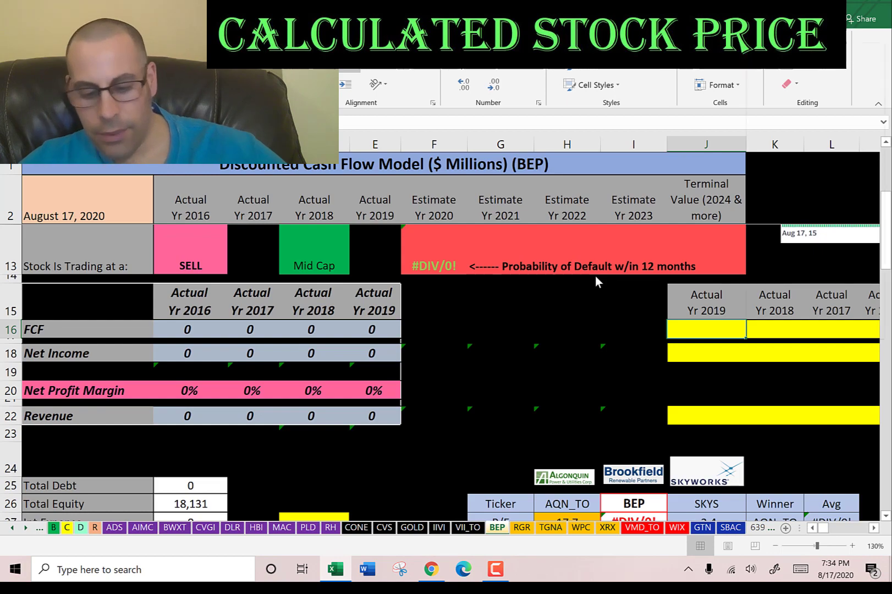
key("ctrl+alt+v")
key("Return")
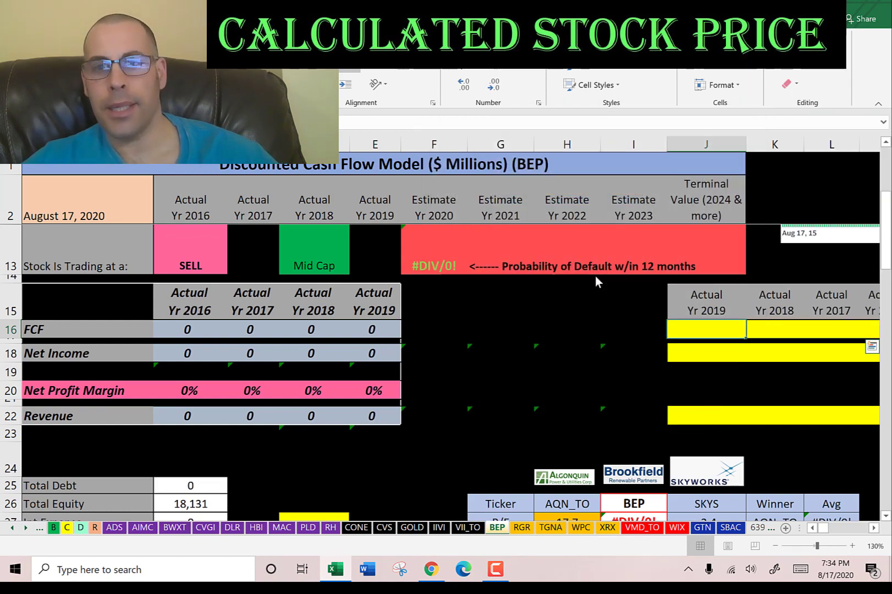
Select BEP's net income figures on Yahoo Finance's income statement
key("alt+Tab")
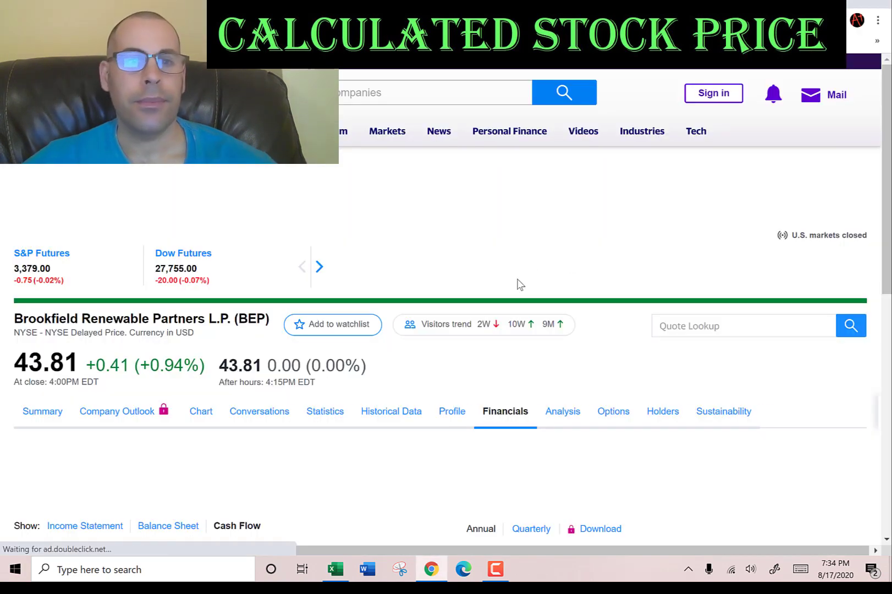
scroll(209, 349, "down", 3)
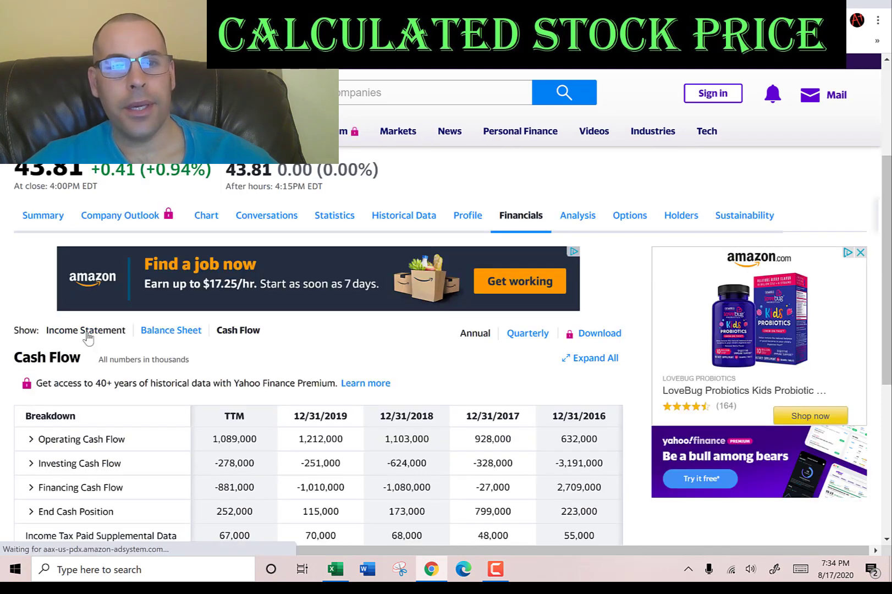
left_click(171, 330)
scroll(297, 338, "down", 4)
left_click_drag(304, 395, 551, 405)
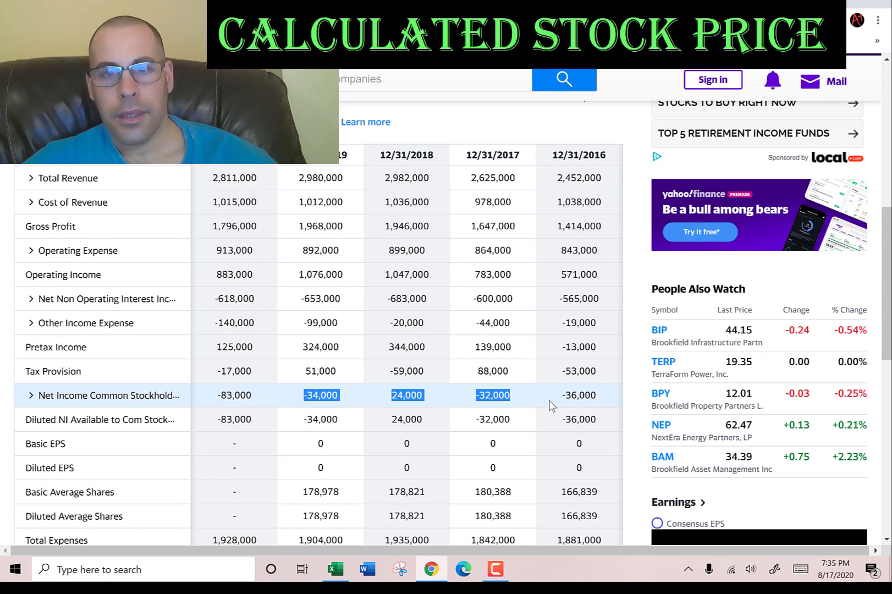
key("alt+Tab")
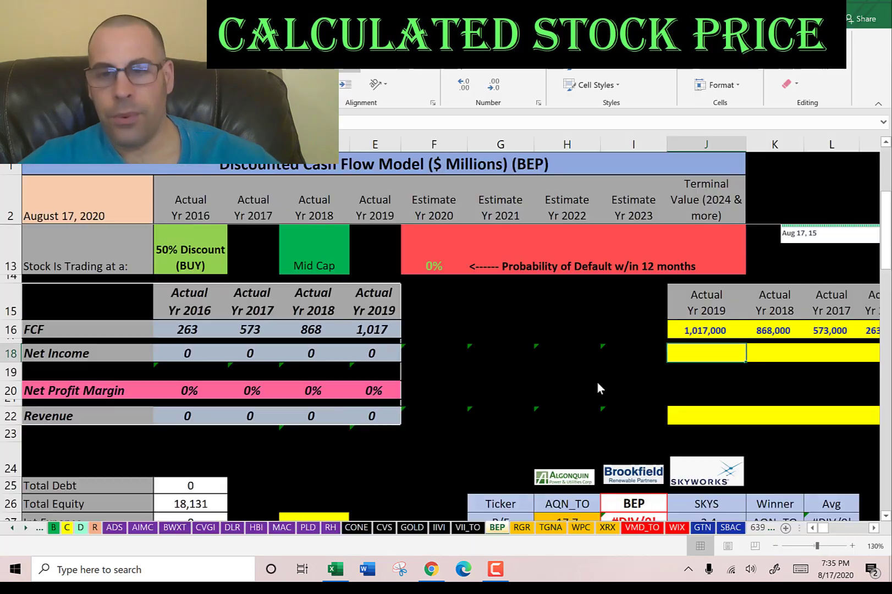
Paste the 2016–2019 net income figures (−36 to −34) as plain text into row 18
key("shift+F10")
key("s")
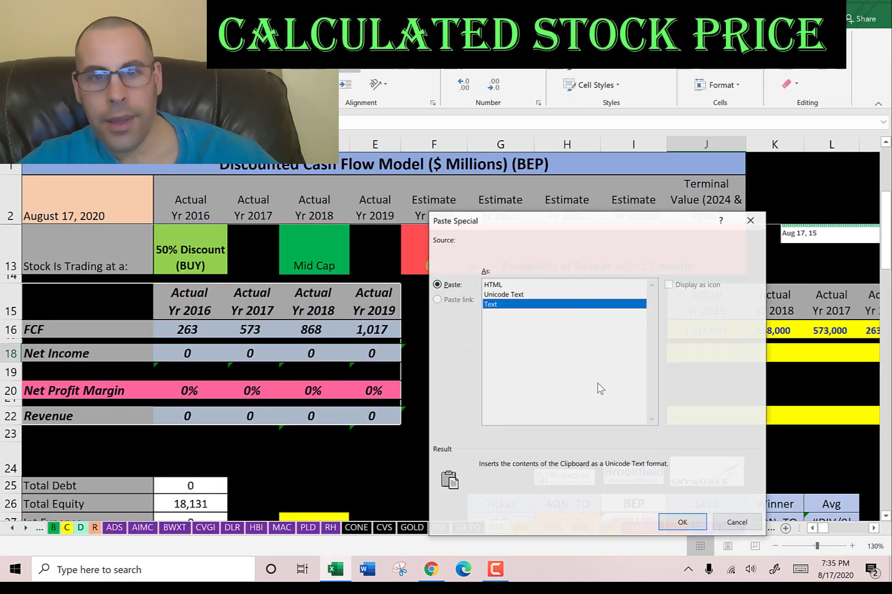
key("Down")
key("Return")
Paste the 2019–2016 Total Revenue (2,452–2,980) as plain text into the revenue row
key("alt+Tab")
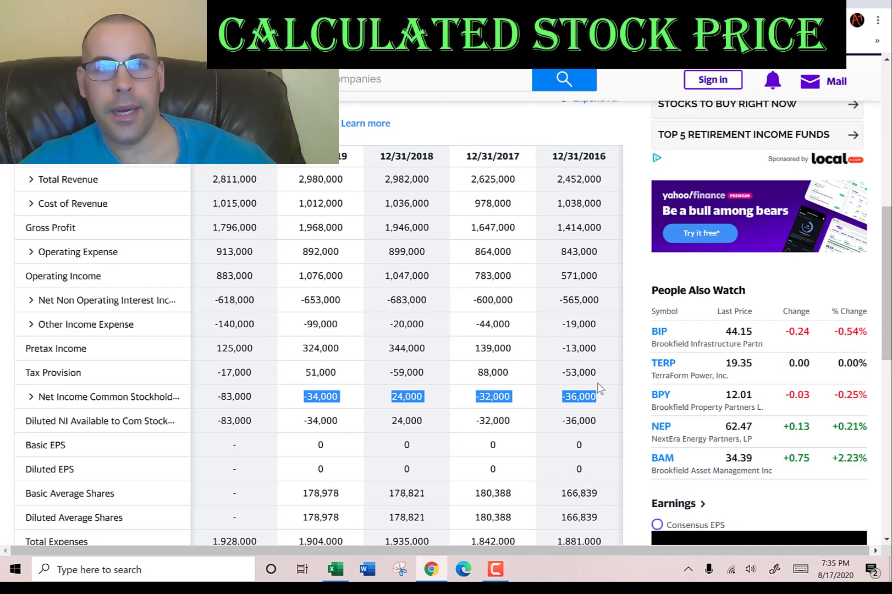
scroll(327, 343, "up", 2)
left_click_drag(299, 256, 605, 268)
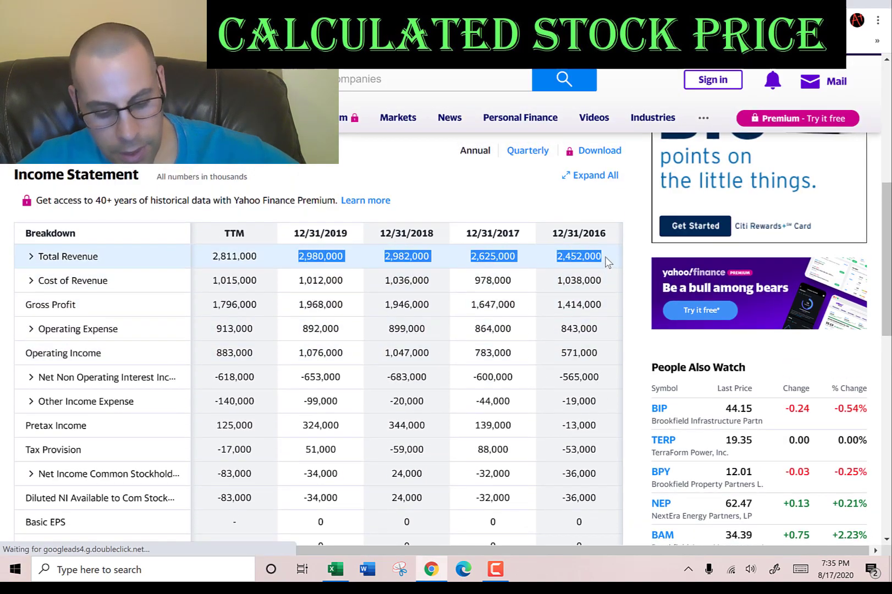
key("alt+Tab")
key("Down")
key("Down")
key("Down")
key("Down")
key("Down")
key("Down")
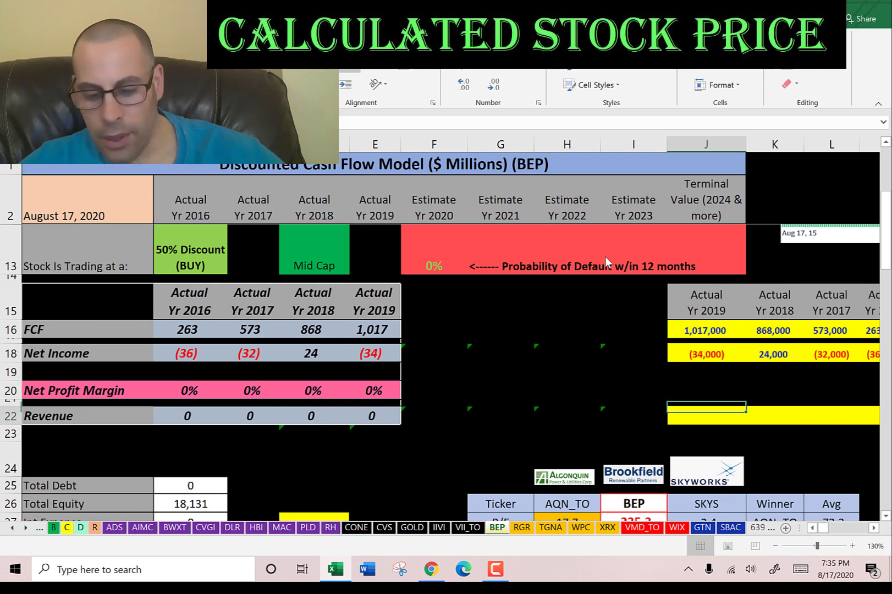
key("shift+F10")
key("s")
key("Return")
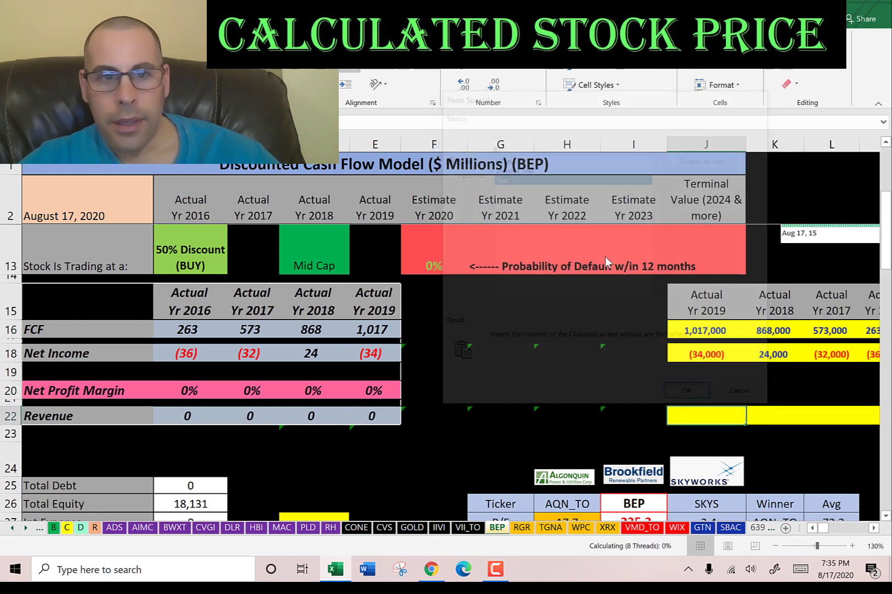
Review the entered FCF and Net Income values along their rows
key("Left")
key("Up")
key("Up")
key("Up")
key("Up")
key("Up")
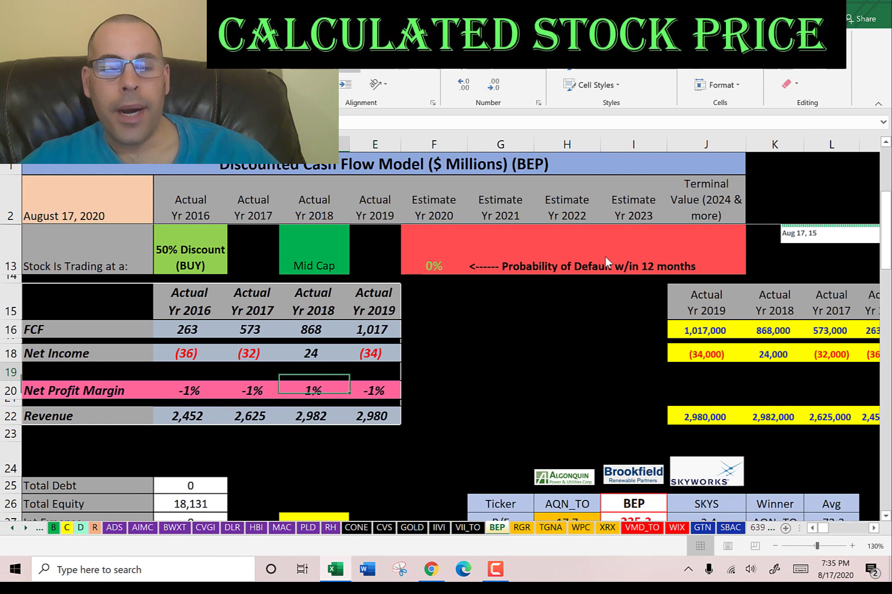
key("Left")
key("Left")
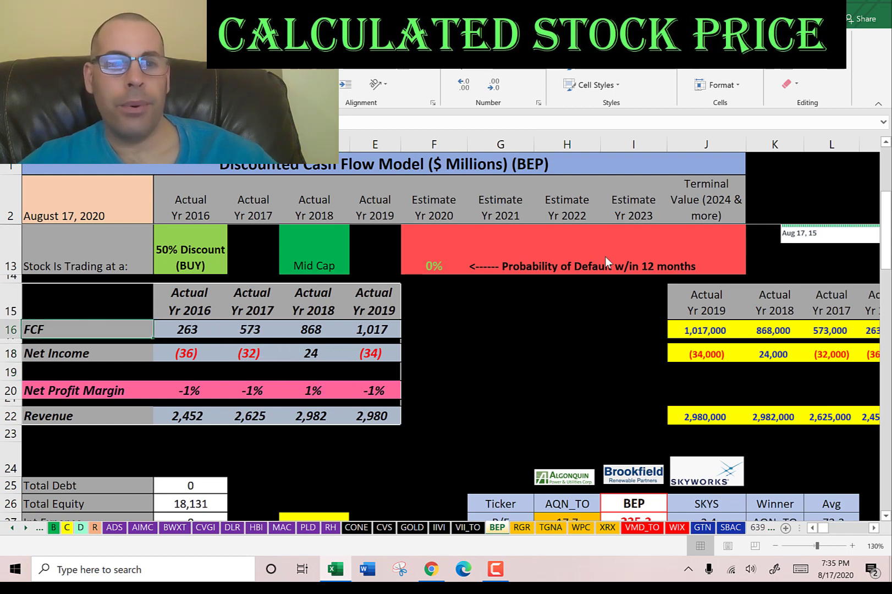
key("Right")
key("Right")
key("Right")
key("Right")
key("Down")
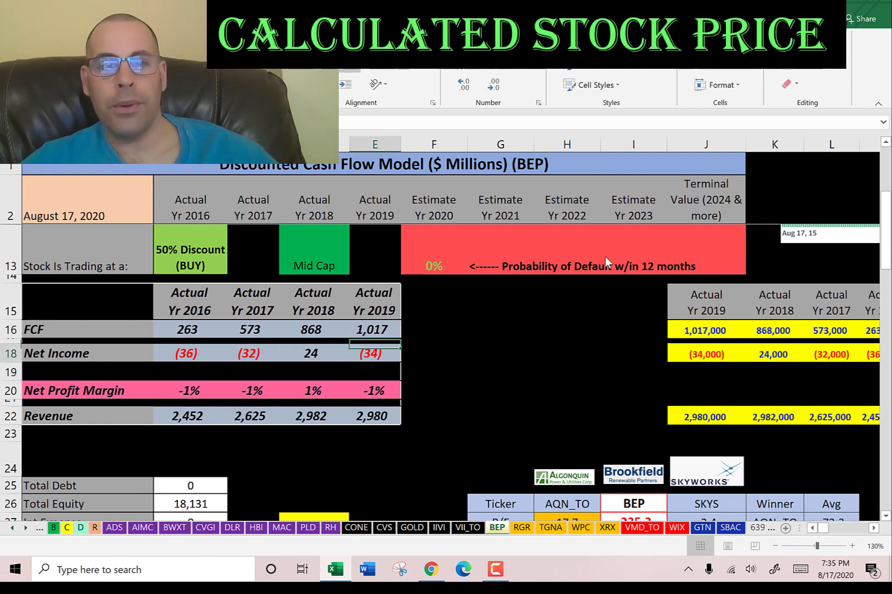
key("Down")
key("Left")
key("Left")
key("Left")
key("Up")
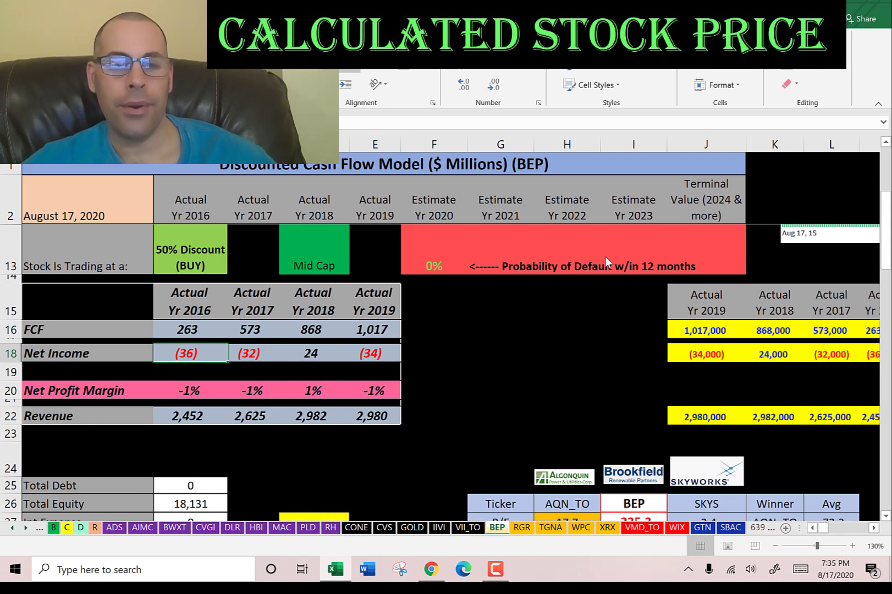
Check the 2016–2019 revenue values along row 22
key("Down")
key("Down")
key("Down")
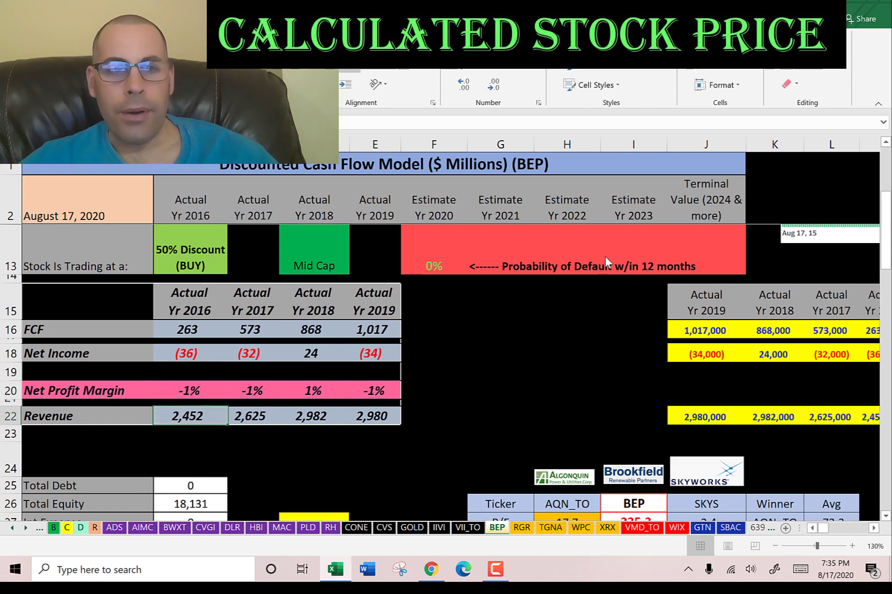
key("Right")
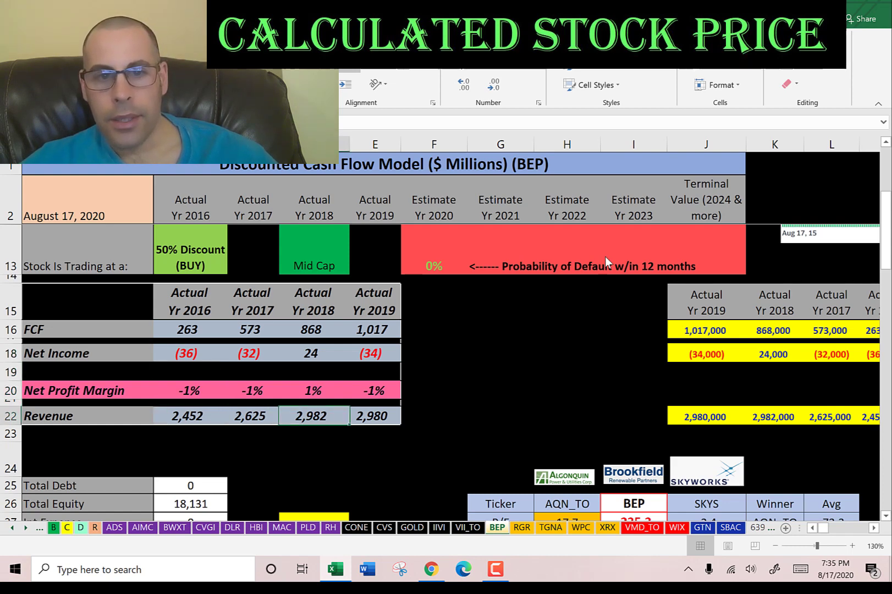
key("Right")
key("Right")
key("Left")
key("Left")
key("Left")
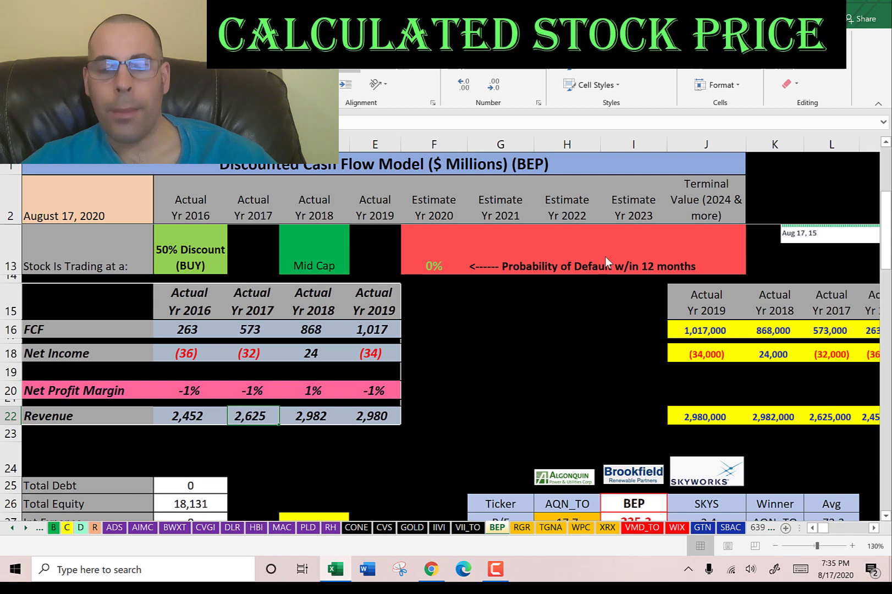
key("Right")
key("Right")
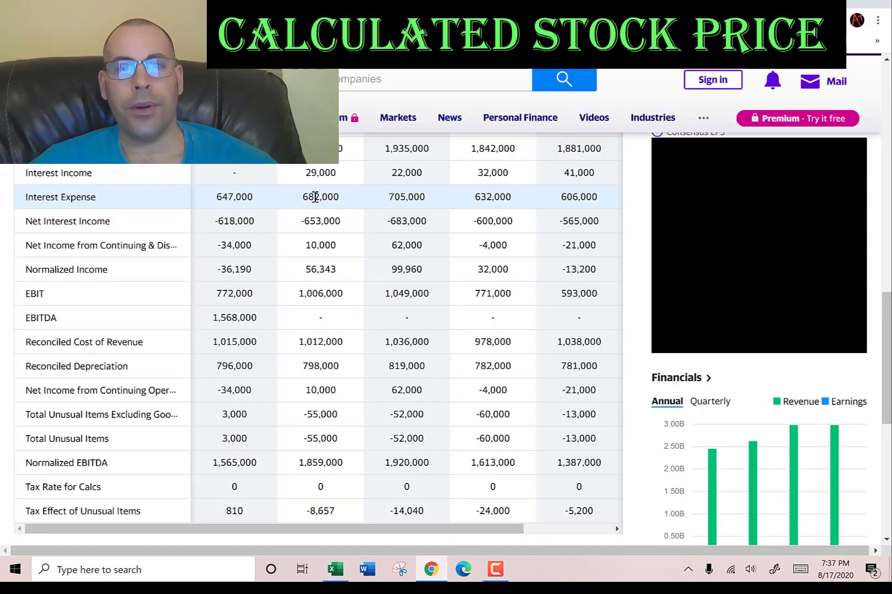
Enter BEP's 2019 interest expense of 682 from Yahoo Finance into E27
double_click(314, 196)
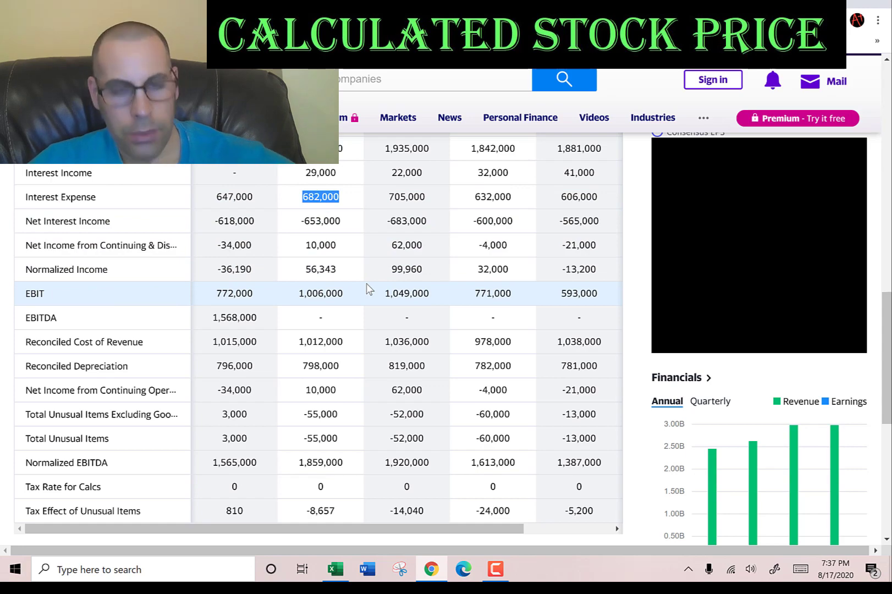
key("ctrl+c")
key("alt+Tab")
key("ctrl+v")
key("Return")
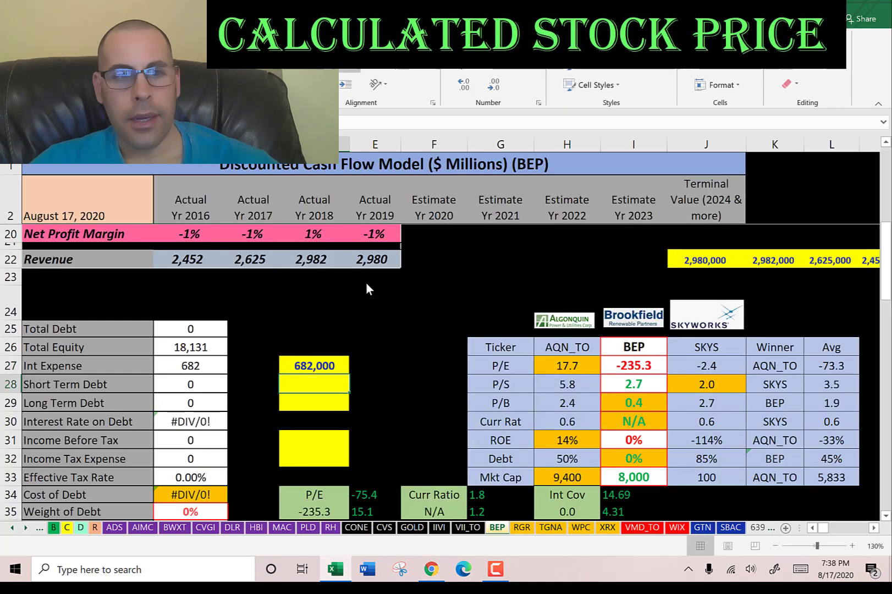
key("alt+Tab")
Paste 685 as the short-term (current) debt
scroll(273, 288, "up", 4)
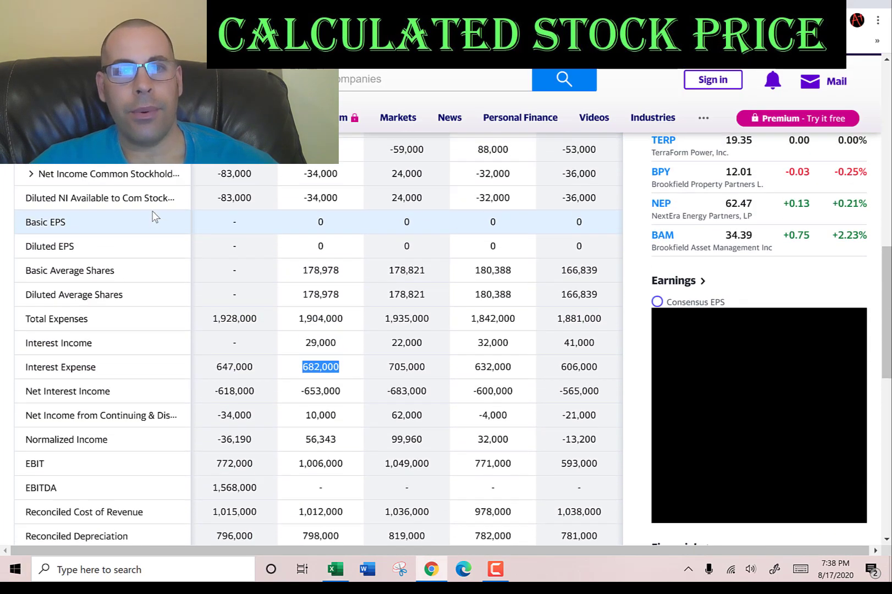
scroll(155, 218, "up", 6)
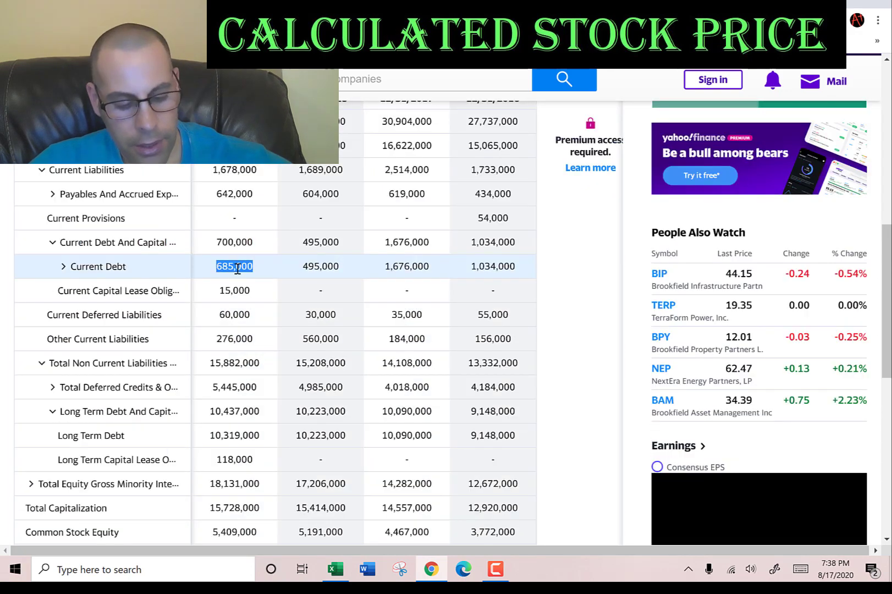
key("alt+Tab")
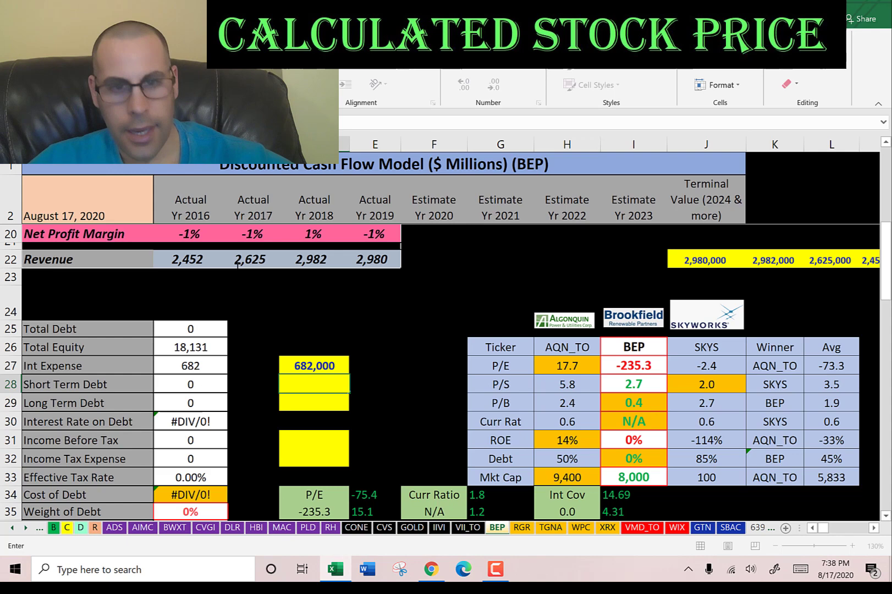
key("ctrl+v")
key("Return")
key("alt+Tab")
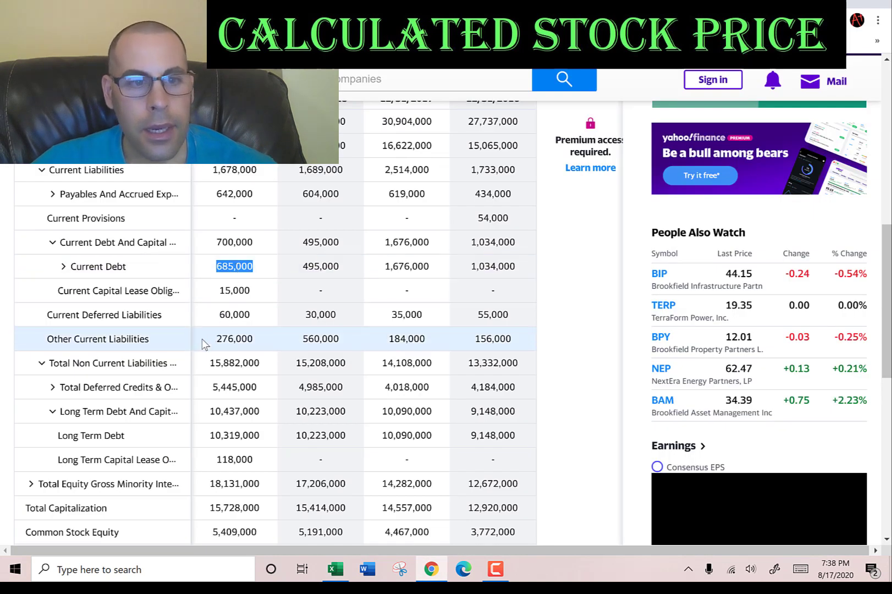
Paste long-term debt of 10,319, giving a 6.20% interest rate on debt
double_click(222, 435)
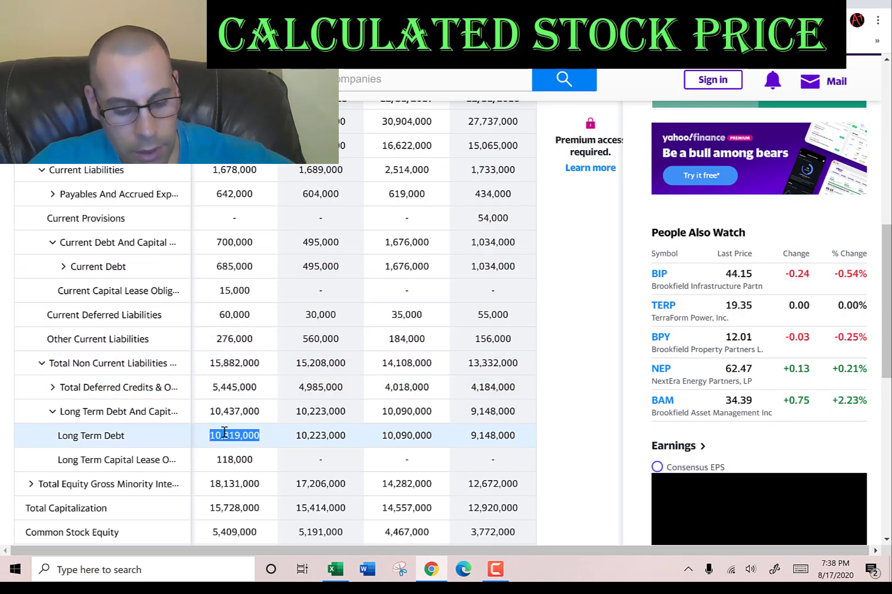
key("ctrl+c")
key("alt+Tab")
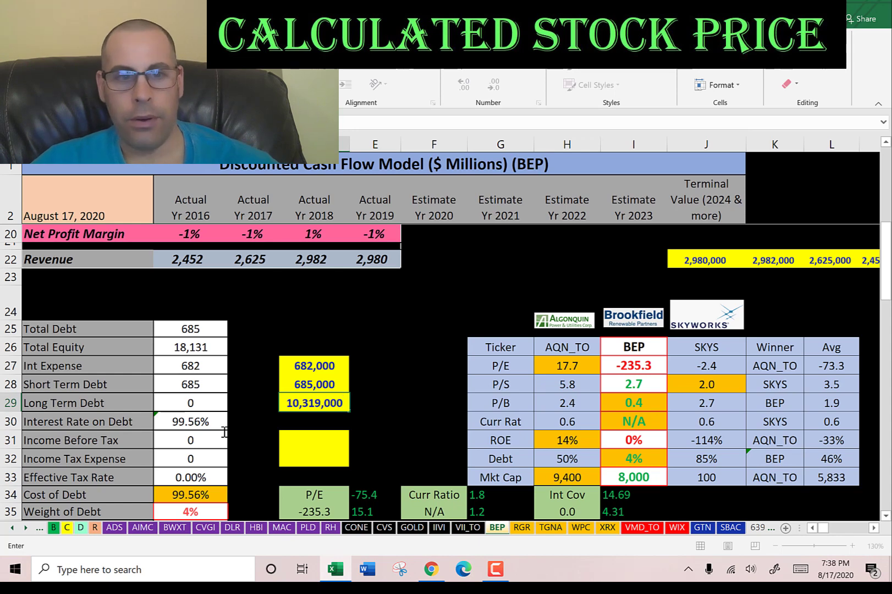
key("Return")
key("Return")
key("alt+Tab")
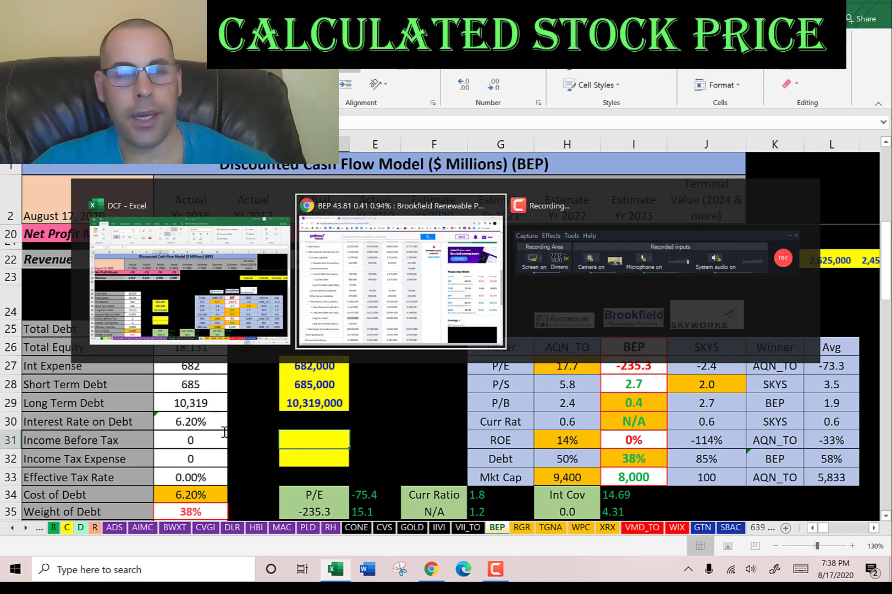
key("alt+Left")
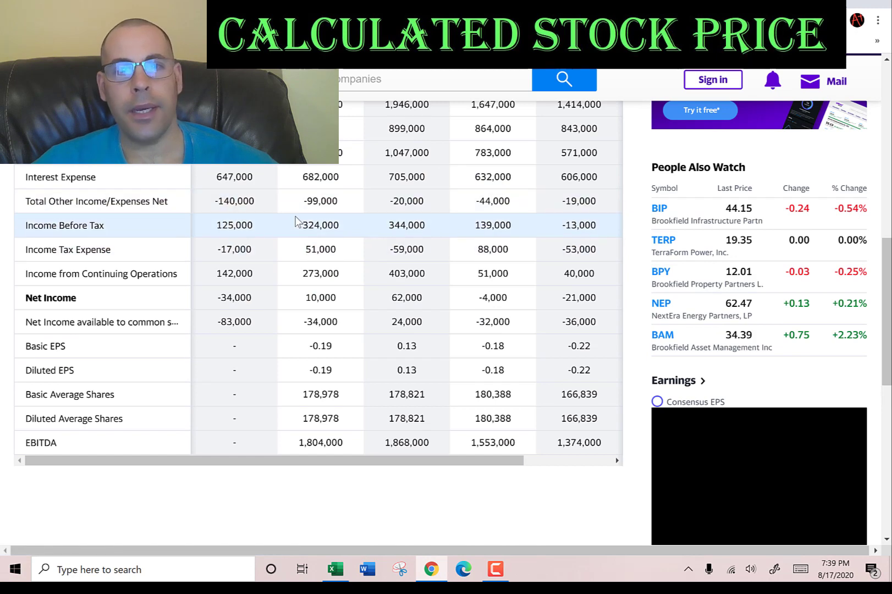
Enter 2019 income before tax of 324 in E31
double_click(312, 224)
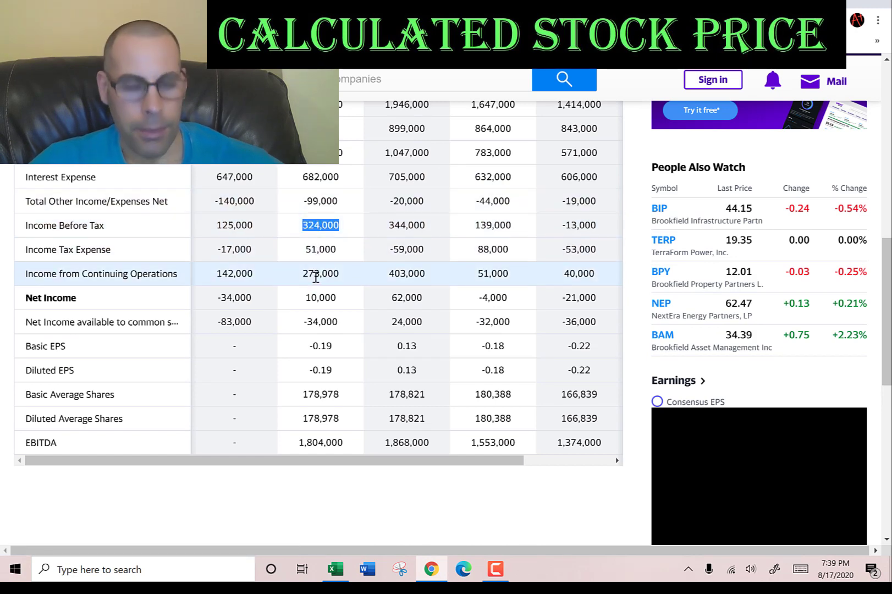
key("alt+Tab")
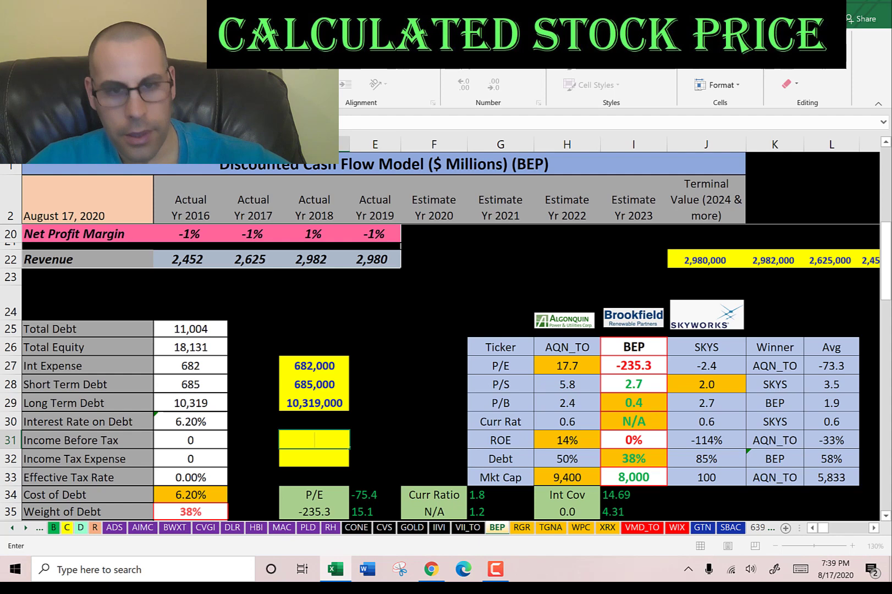
key("alt+Tab")
scroll(308, 303, "down", 10)
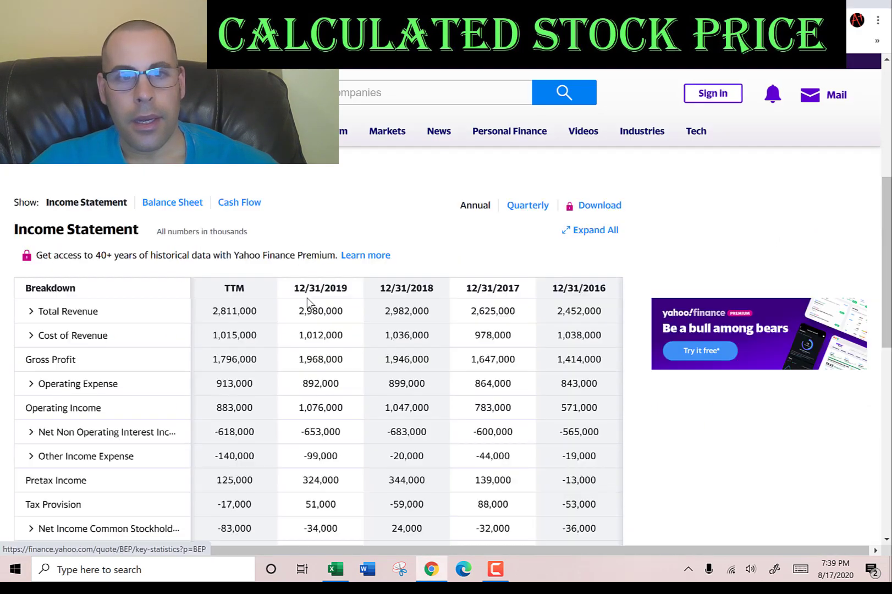
scroll(309, 302, "down", 1)
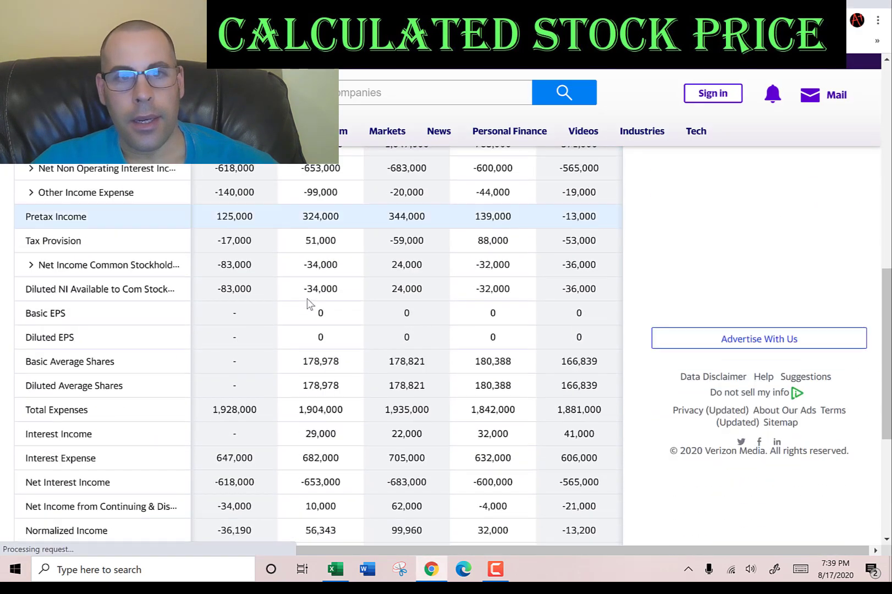
Enter tax expense 51 in E32, giving a 15.74% tax rate and 5.22% cost of debt
double_click(312, 240)
key("ctrl+c")
key("alt+Tab")
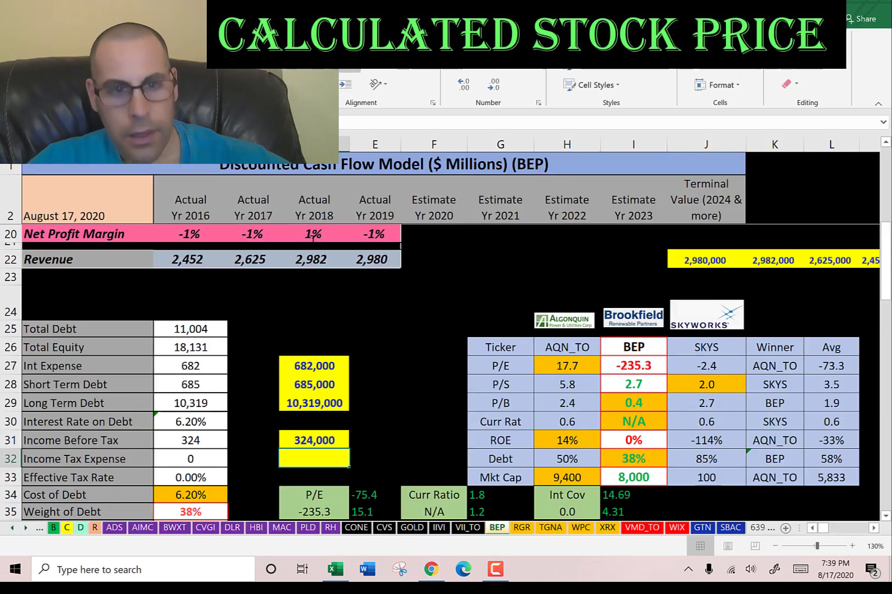
key("ctrl+v")
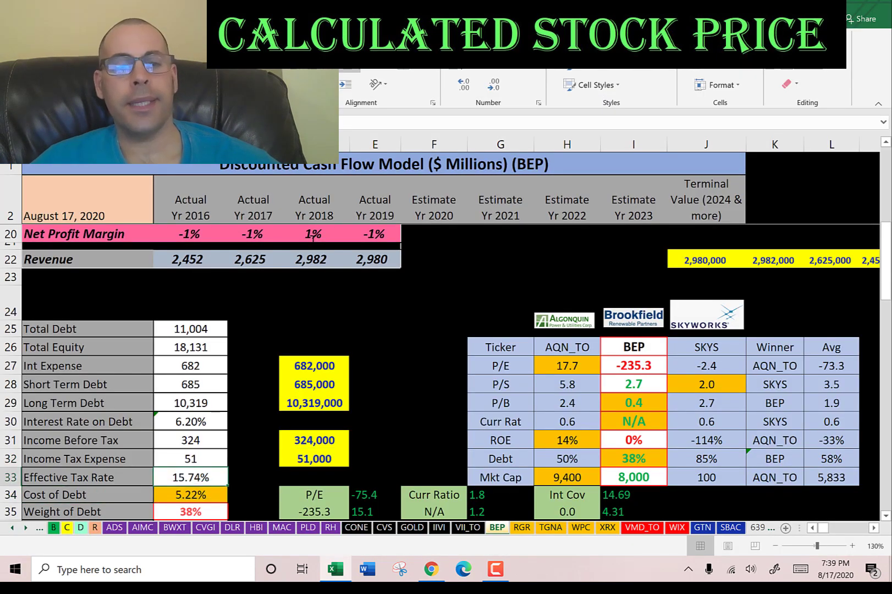
scroll(313, 238, "down", 3)
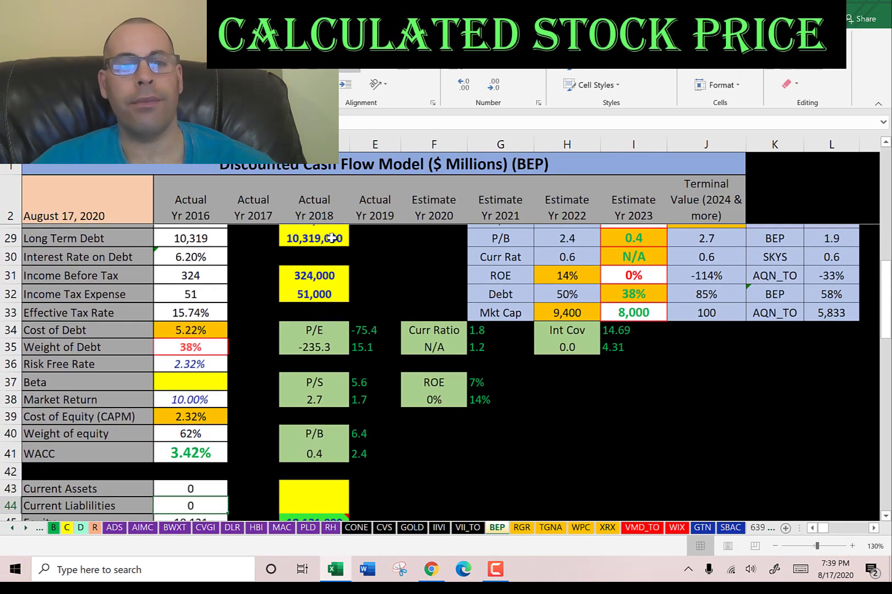
Select the Beta cell D37 and copy BEP's 5-year monthly beta of 0.72 from Yahoo's Summary page
left_click(187, 379)
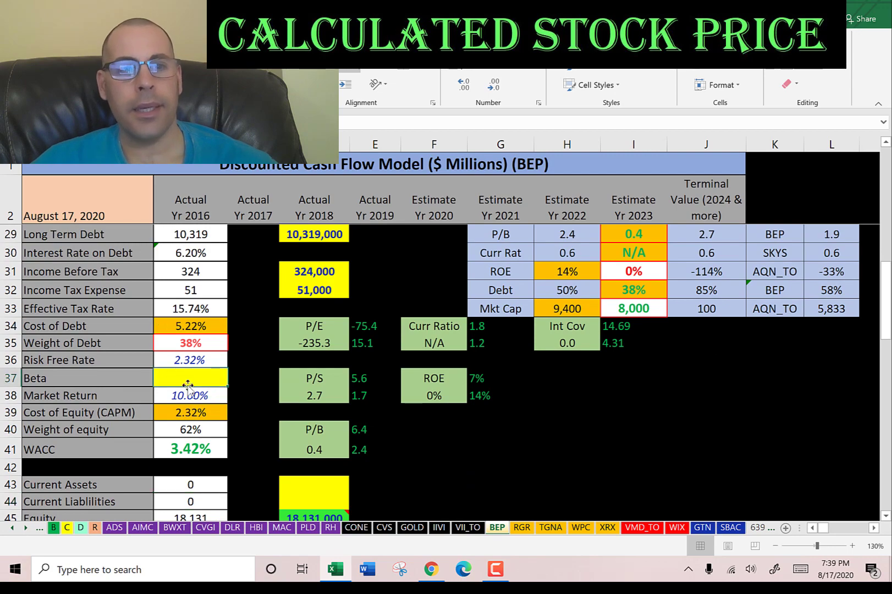
key("alt+Tab")
scroll(205, 390, "up", 5)
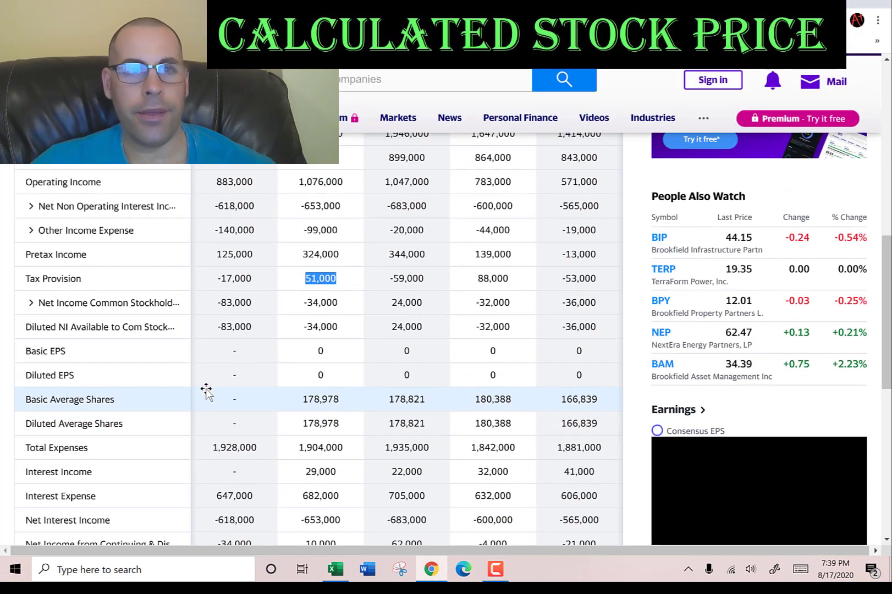
scroll(77, 223, "up", 3)
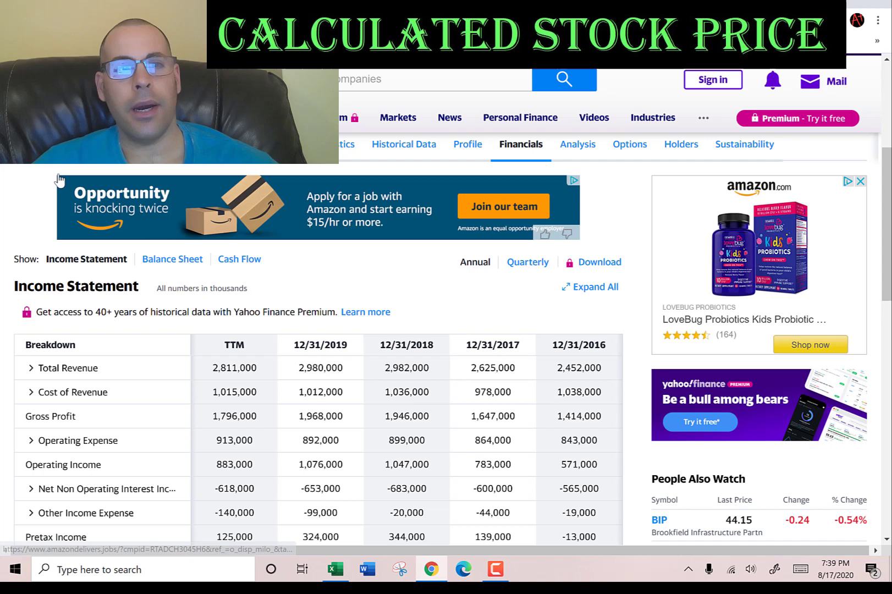
left_click(91, 187)
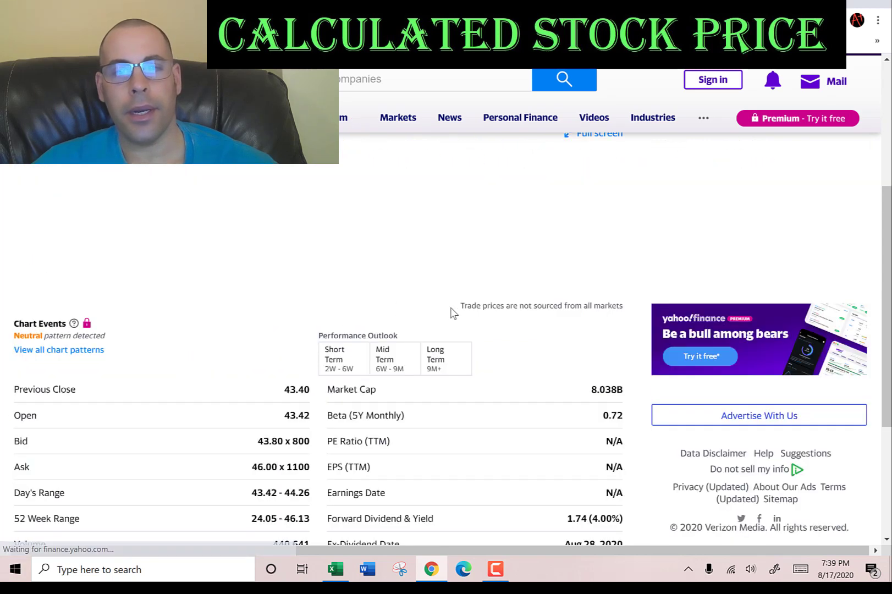
double_click(612, 416)
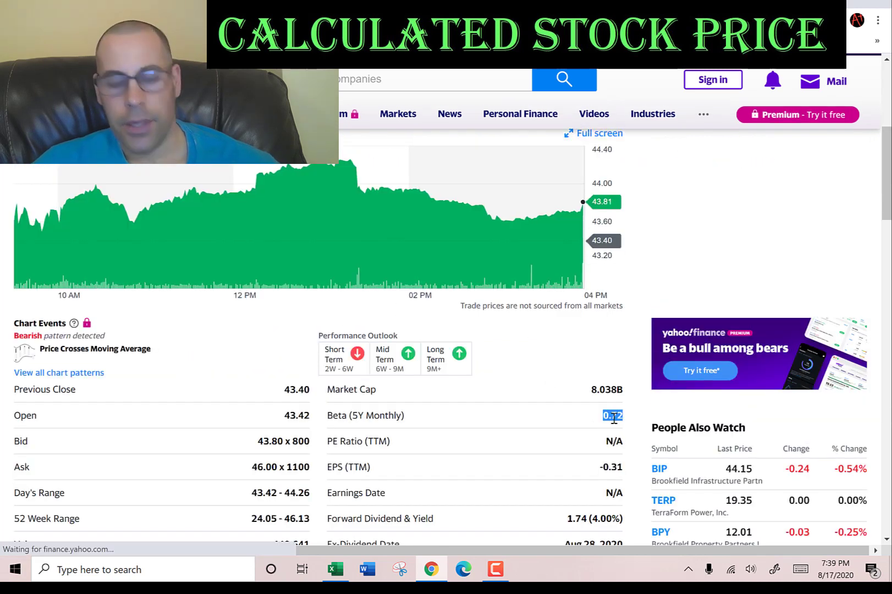
key("alt+Tab")
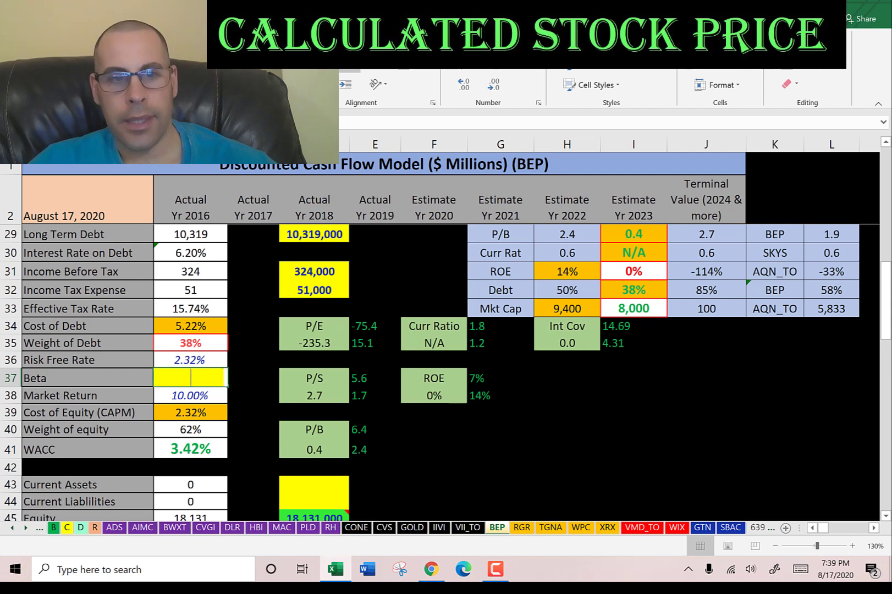
Paste BEP's 2019 current assets of 1,474 from the balance sheet into the model
type("0.72")
key("alt+Tab")
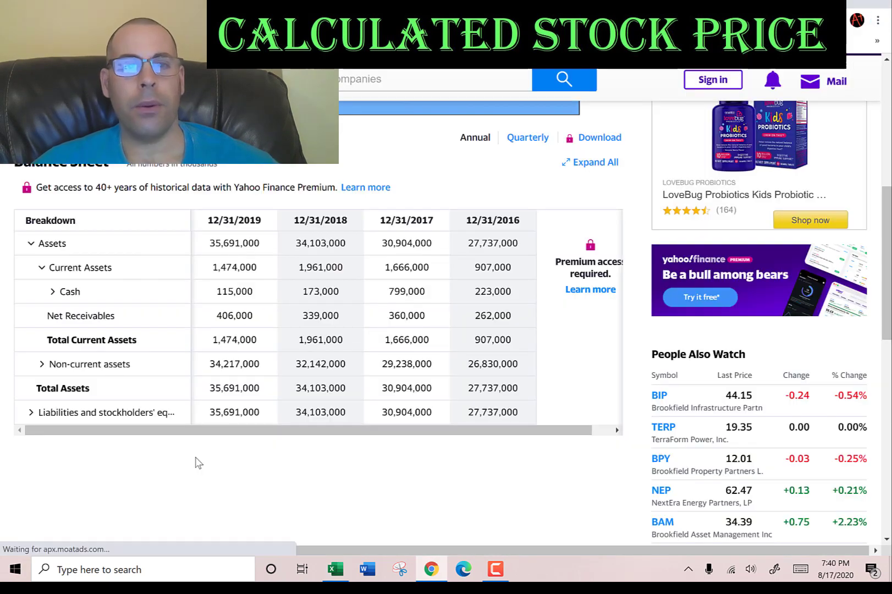
double_click(234, 268)
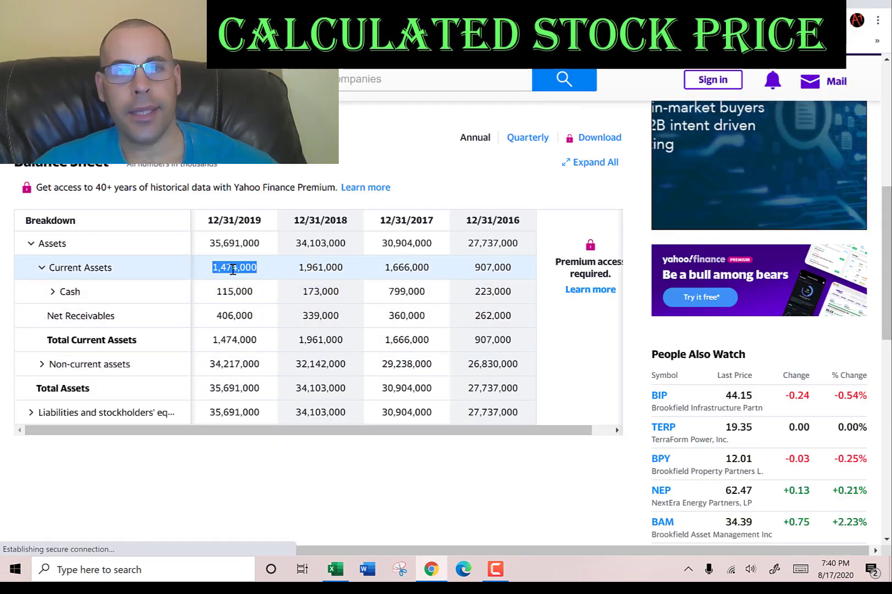
key("ctrl+c")
key("alt+Tab")
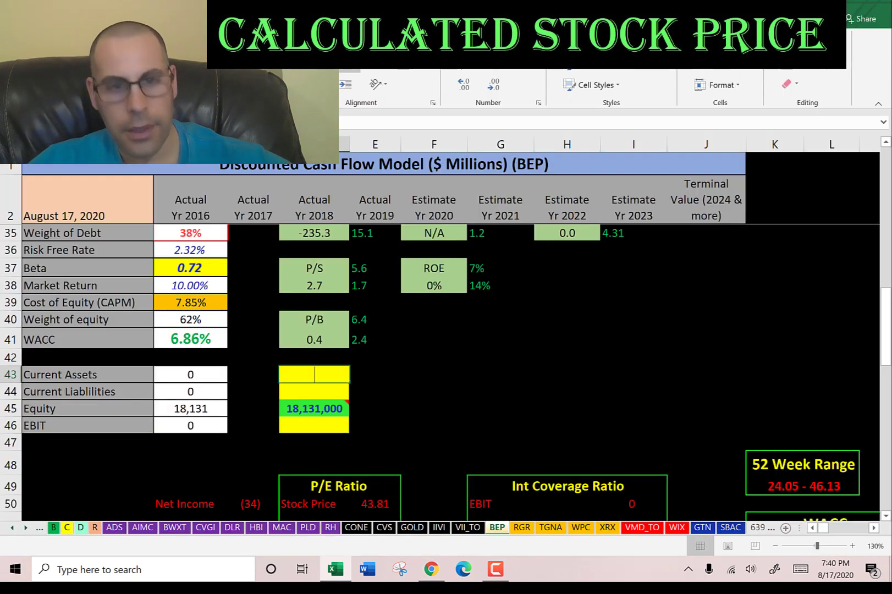
key("ctrl+v")
key("alt+Tab")
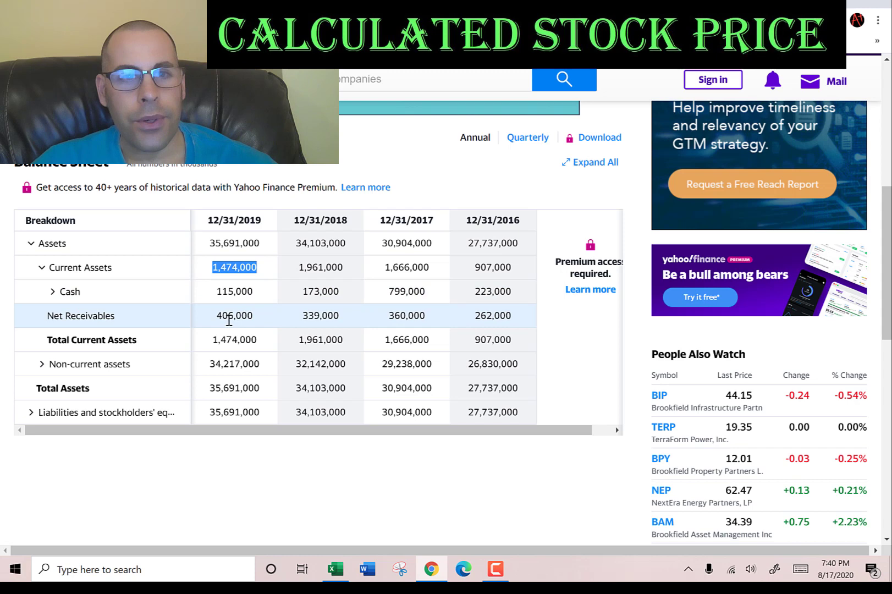
Expand Liabilities and paste 2019 current liabilities of 1,678,000 into the Current Liabilities row
left_click(31, 414)
left_click(43, 438)
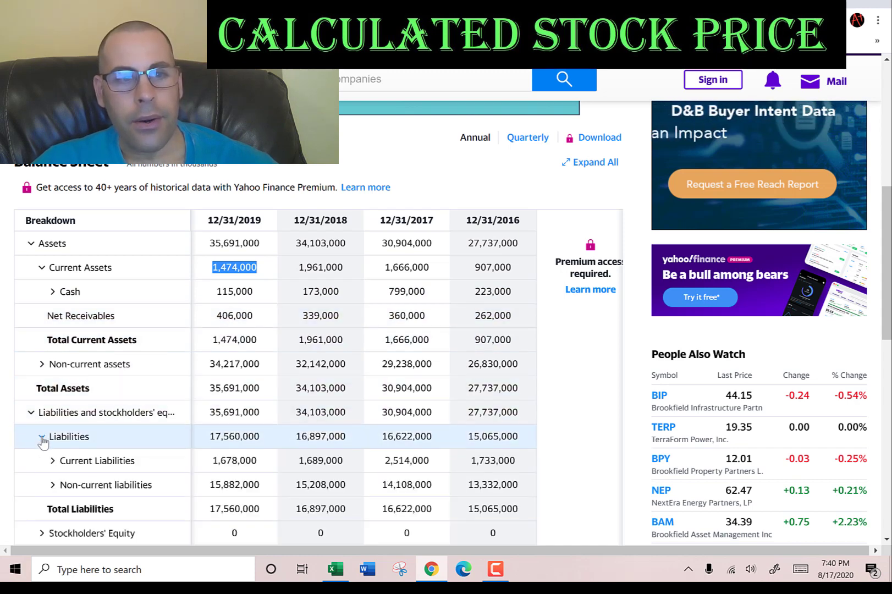
scroll(125, 361, "down", 2)
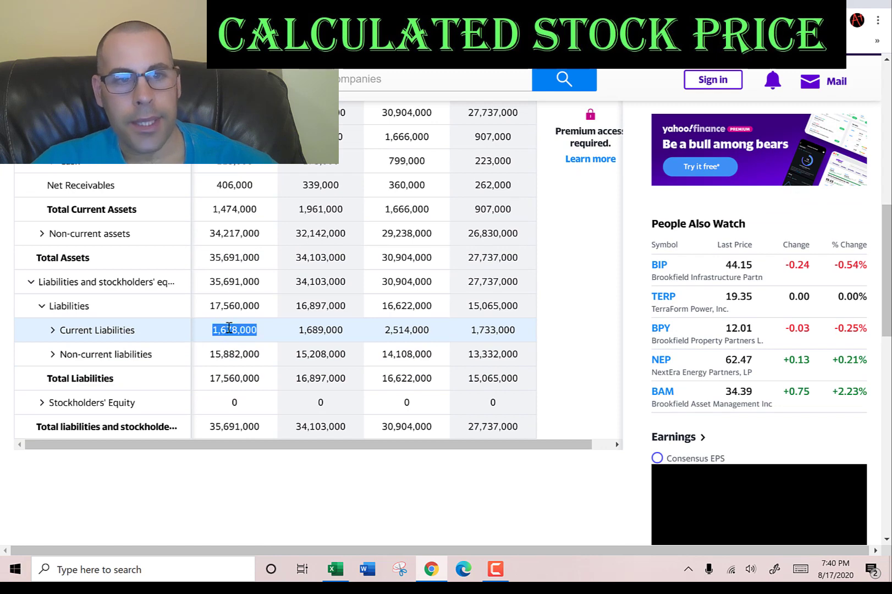
key("ctrl+c")
key("alt+Tab")
key("ctrl+v")
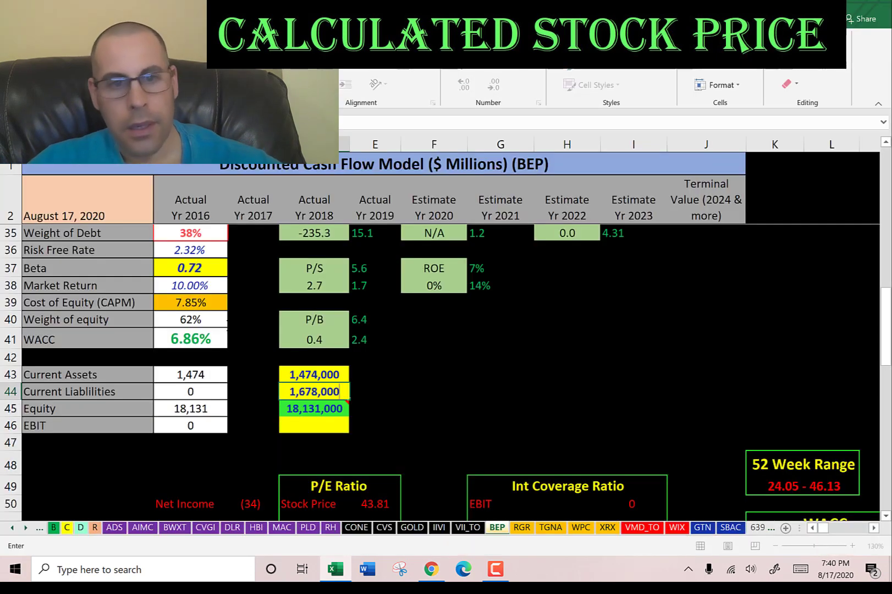
key("alt+Tab")
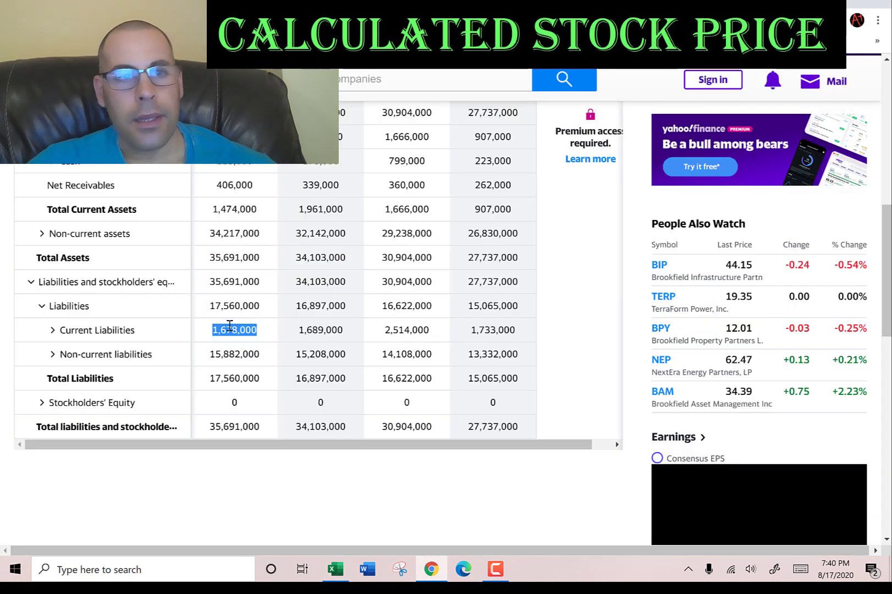
Expand the Current Liabilities breakdown on Yahoo's balance sheet and scroll through its rows
left_click(53, 330)
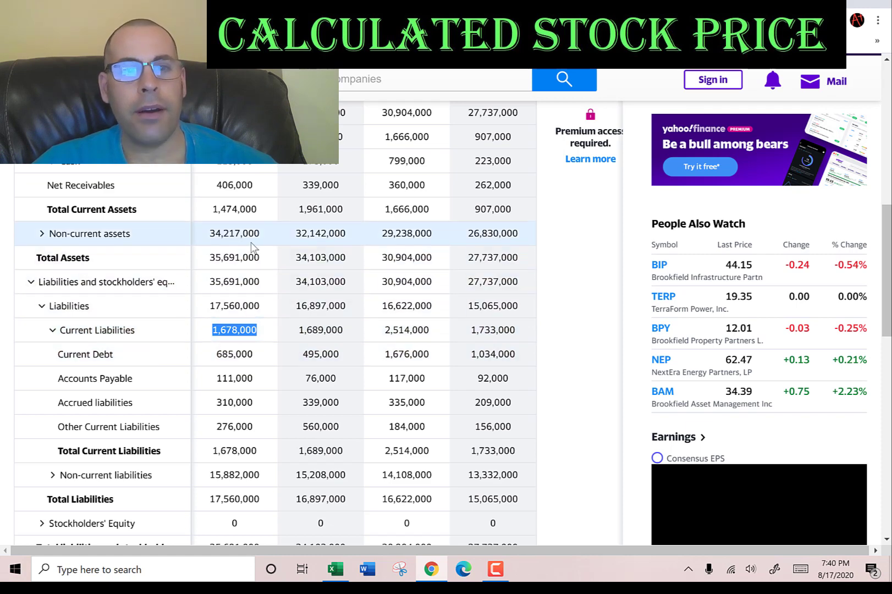
scroll(252, 247, "down", 1)
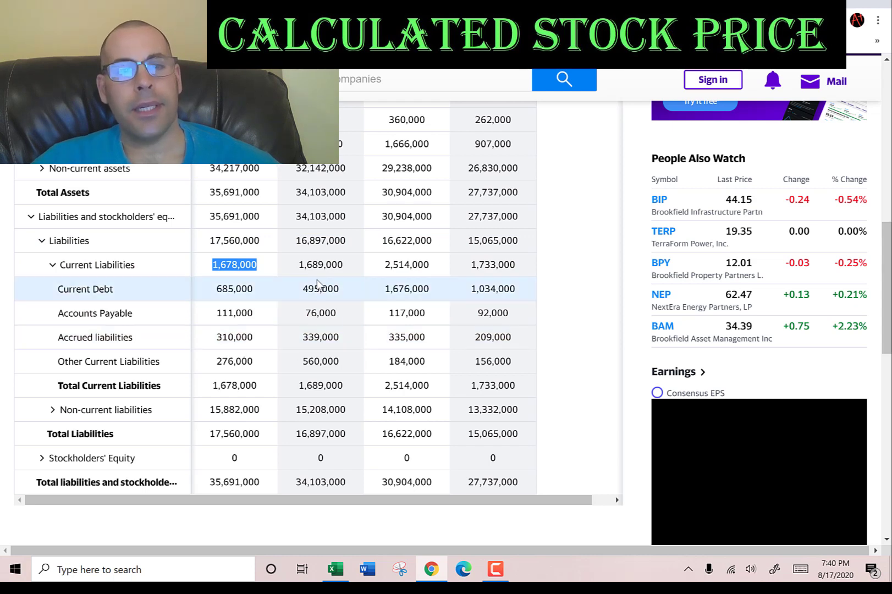
scroll(300, 318, "down", 2)
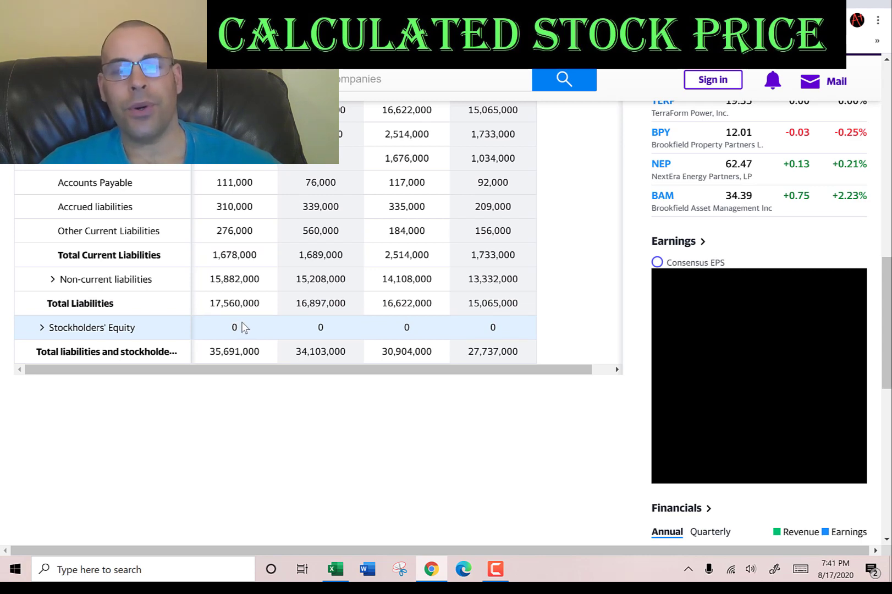
scroll(242, 327, "up", 6)
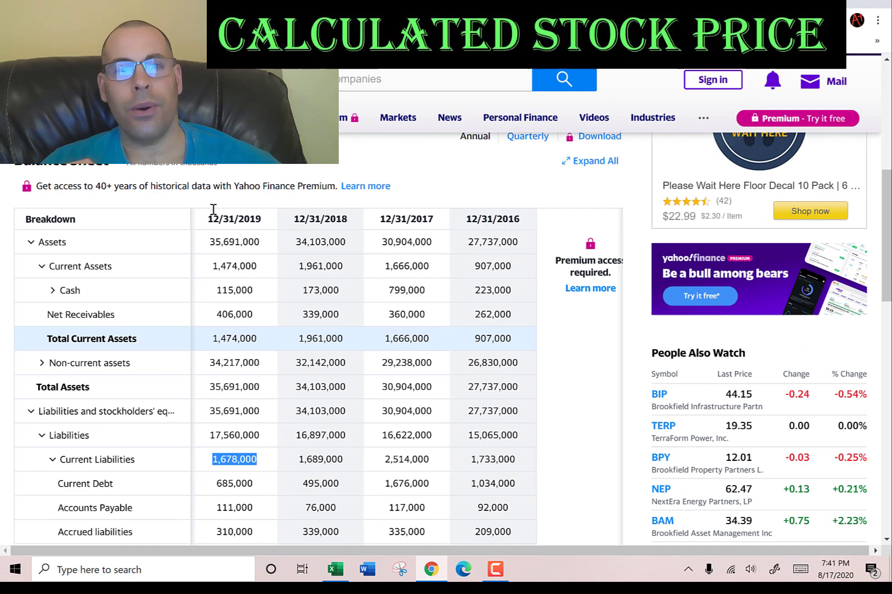
scroll(219, 363, "down", 2)
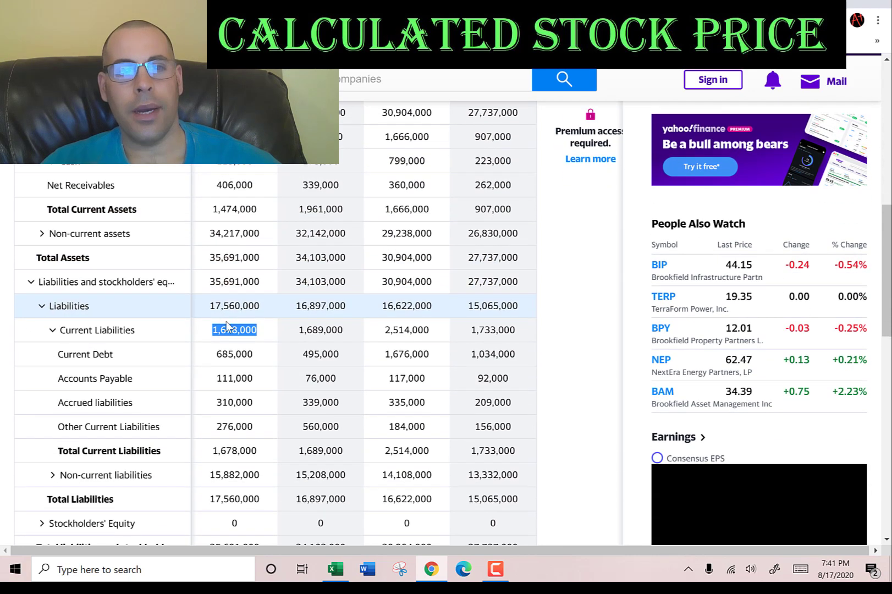
key("alt+Tab")
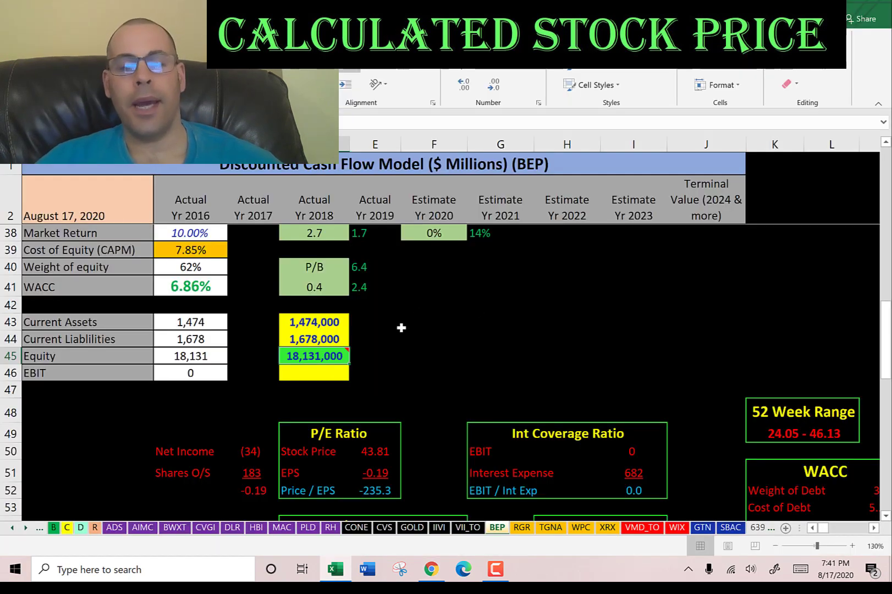
Fill the EBIT cell with the 2019 operating income of 1,076 from Yahoo's income statement
left_click(311, 379)
key("alt+Tab")
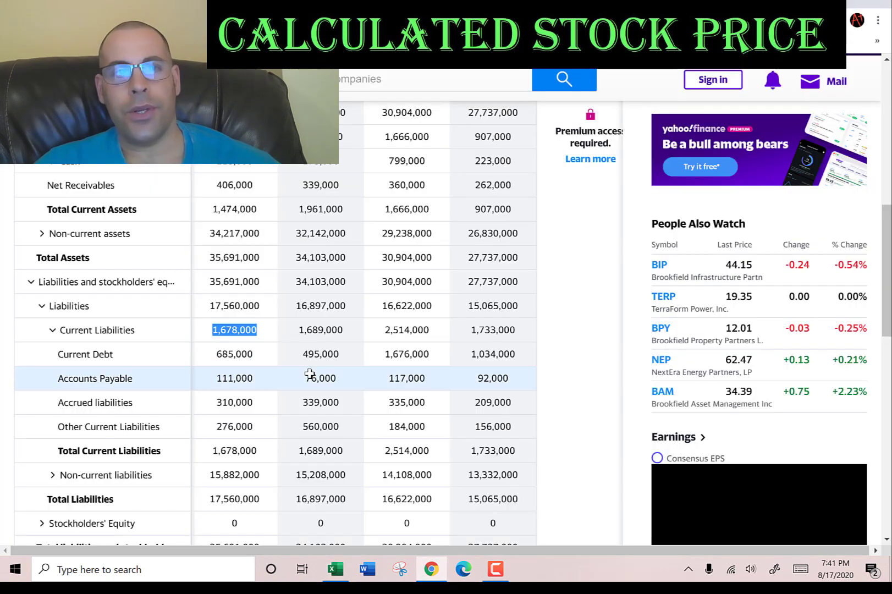
scroll(309, 374, "up", 4)
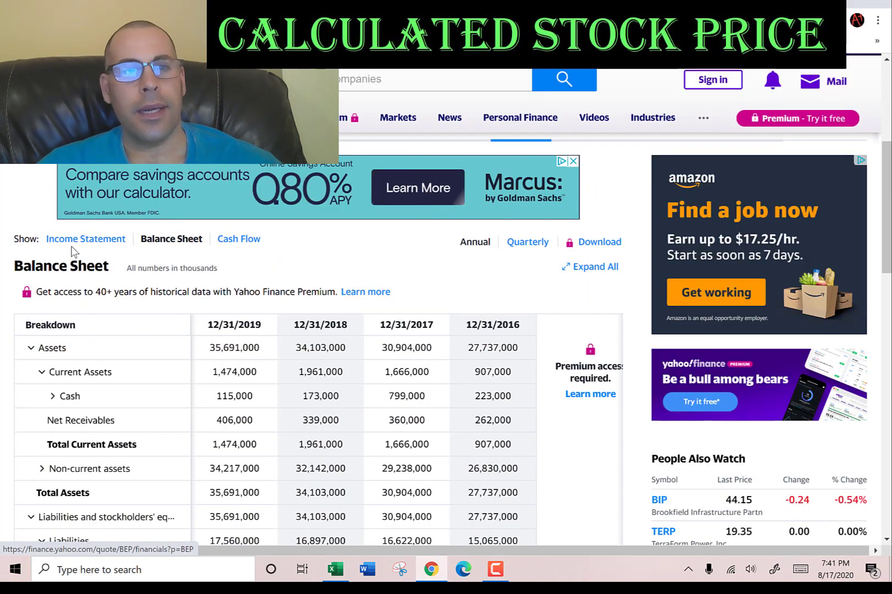
left_click(75, 239)
scroll(211, 298, "down", 1)
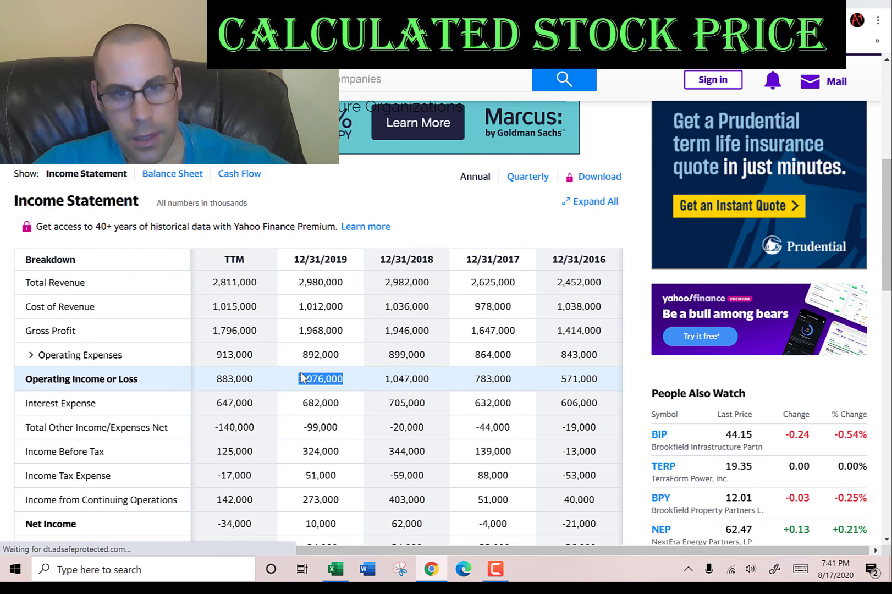
key("alt+Tab")
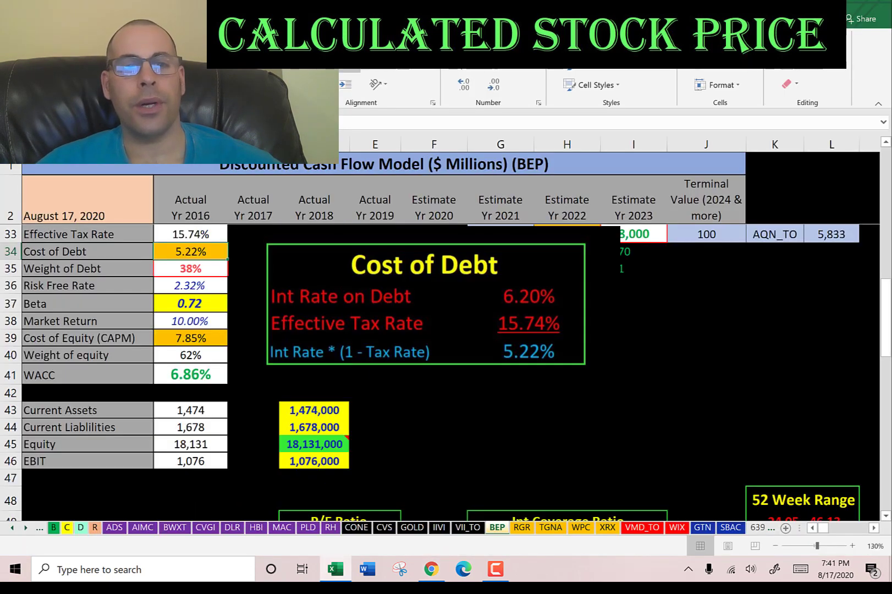
left_click(190, 266)
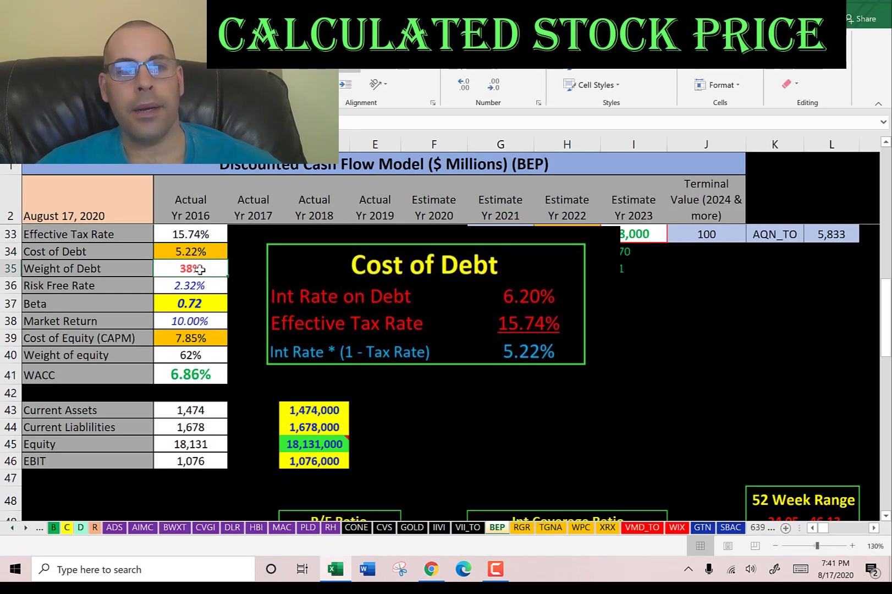
key("Up")
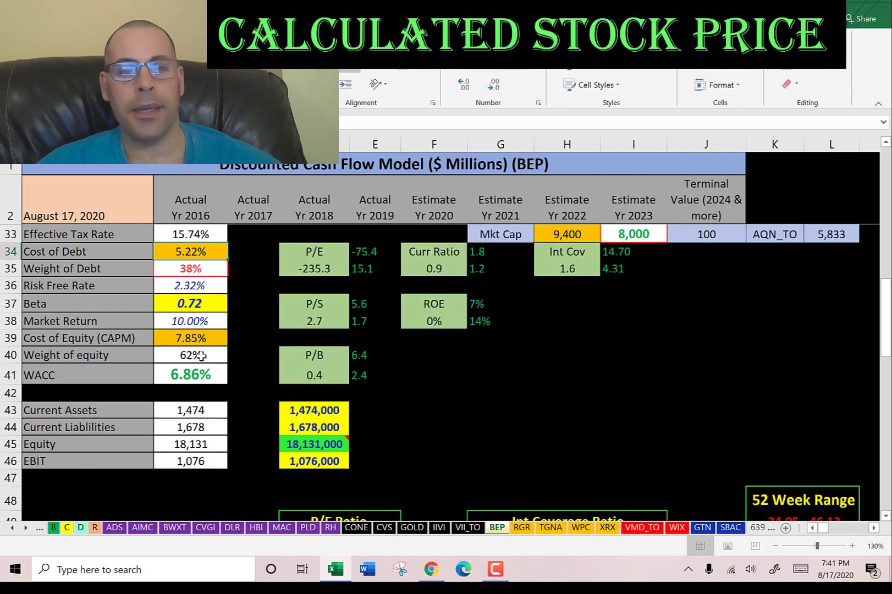
left_click(193, 353)
left_click(198, 333)
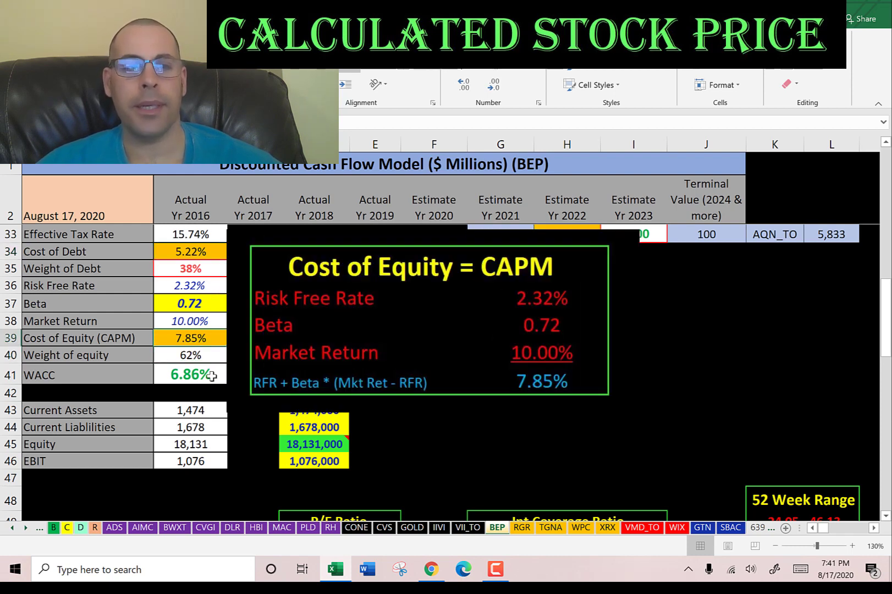
left_click(184, 375)
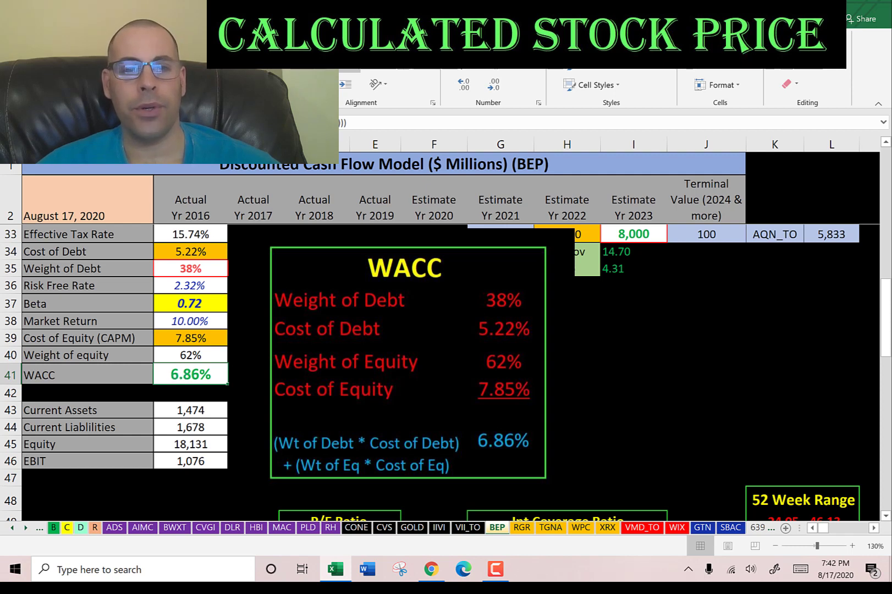
Review the estimated 2020 onward free cash flows and the 14,703 terminal value
scroll(408, 235, "up", 10)
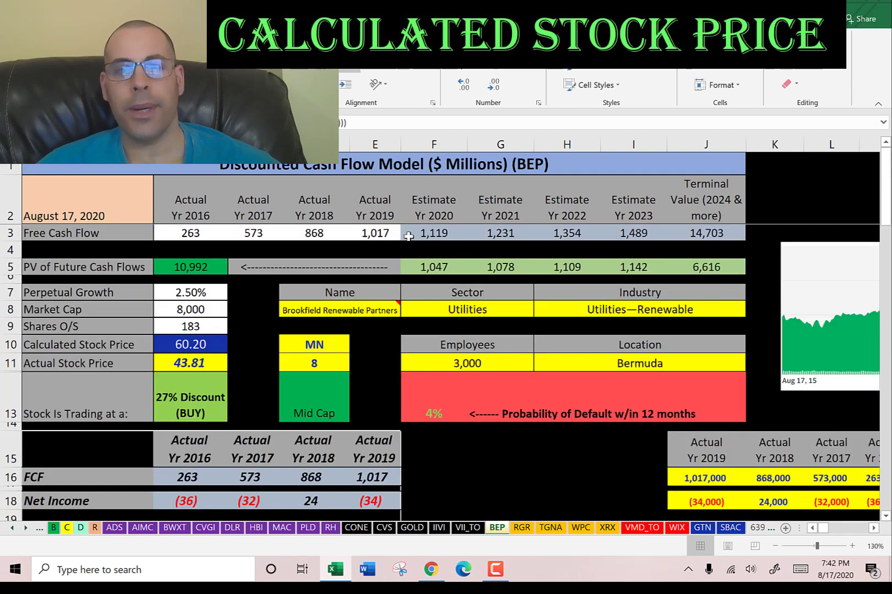
left_click(409, 236)
key("Right")
key("Right")
key("Right")
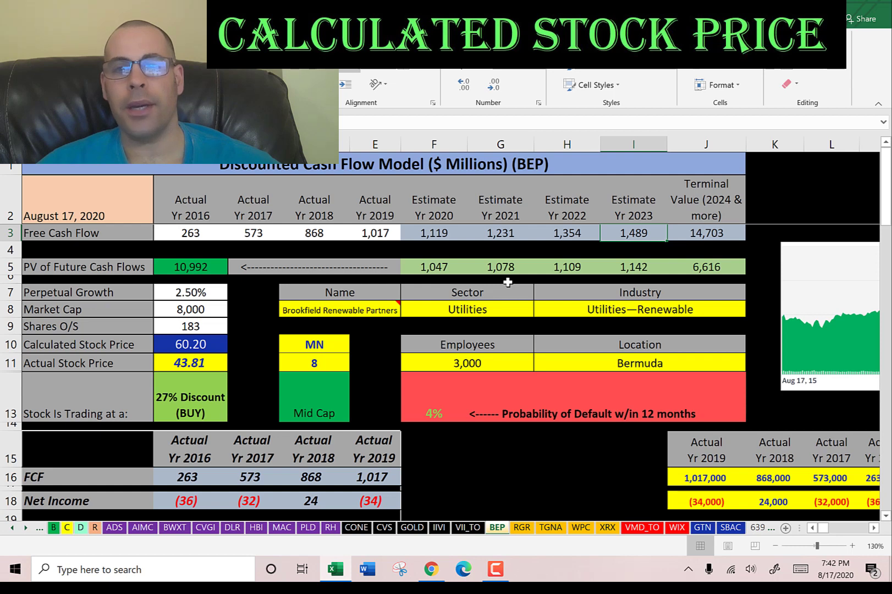
key("Right")
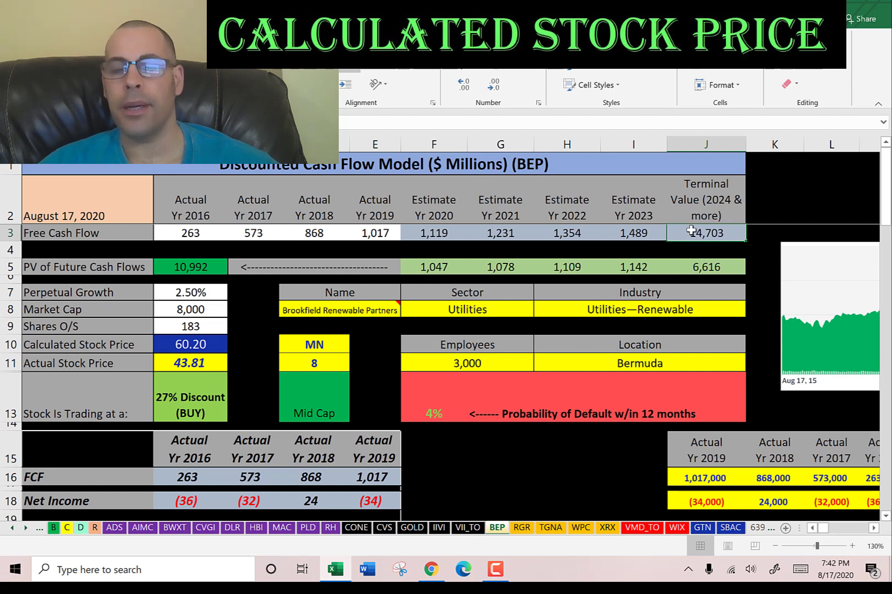
Check the present values summing to 10,992 and the 27% Discount (BUY) formula
left_click(717, 271)
left_click(638, 270)
left_click(582, 270)
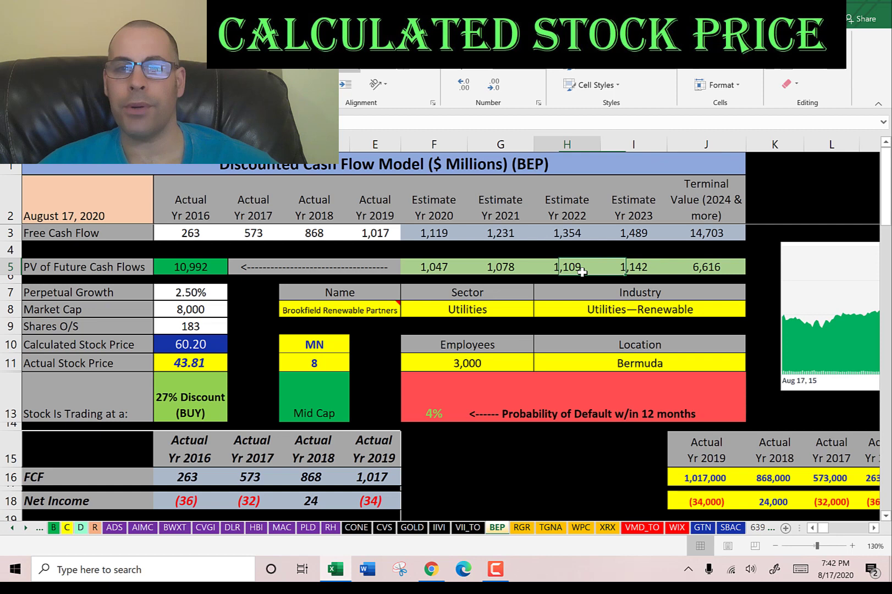
left_click(509, 273)
left_click(449, 267)
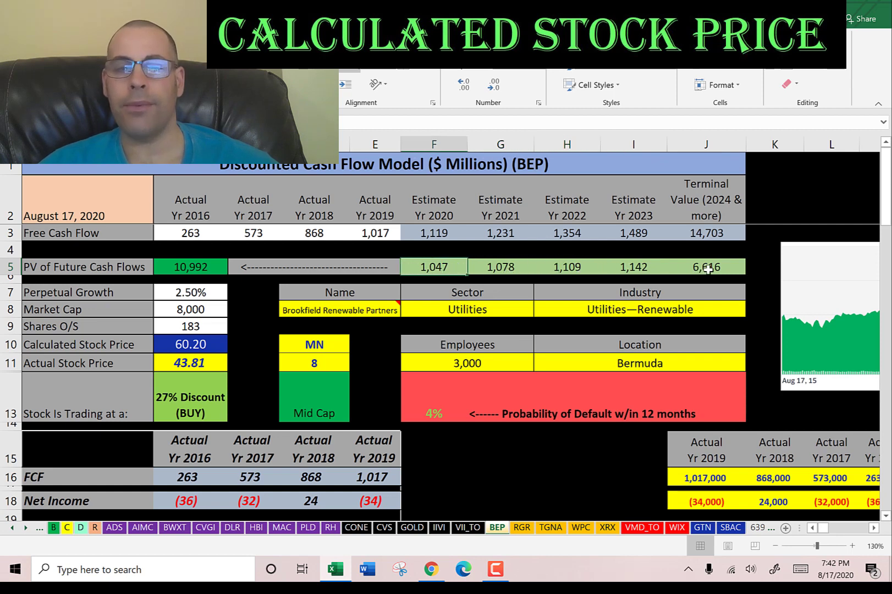
left_click_drag(708, 268, 429, 268)
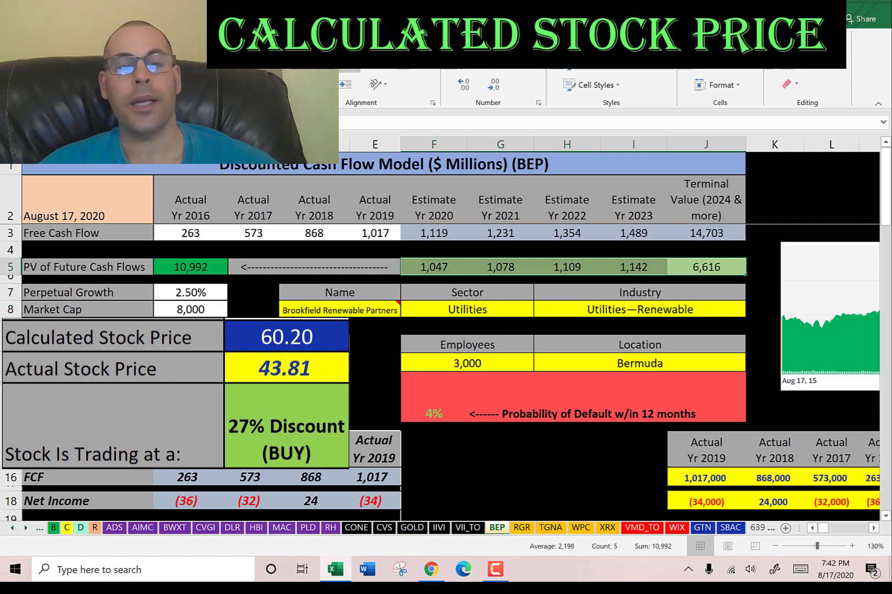
left_click(286, 426)
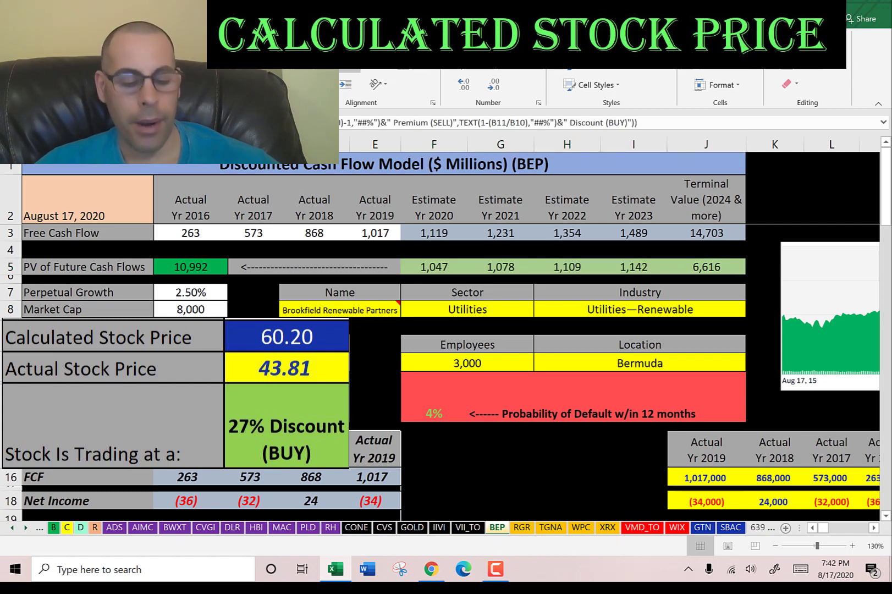
key("alt+Tab")
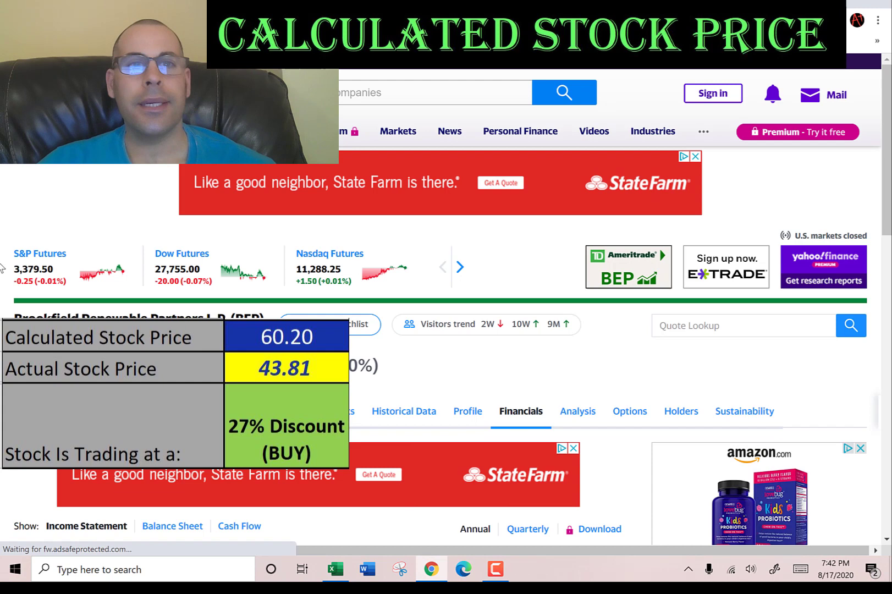
Check BEP's US$155.31 fair value on Simply Wall St, then return to the Excel DCF workbook
key("ctrl+Tab")
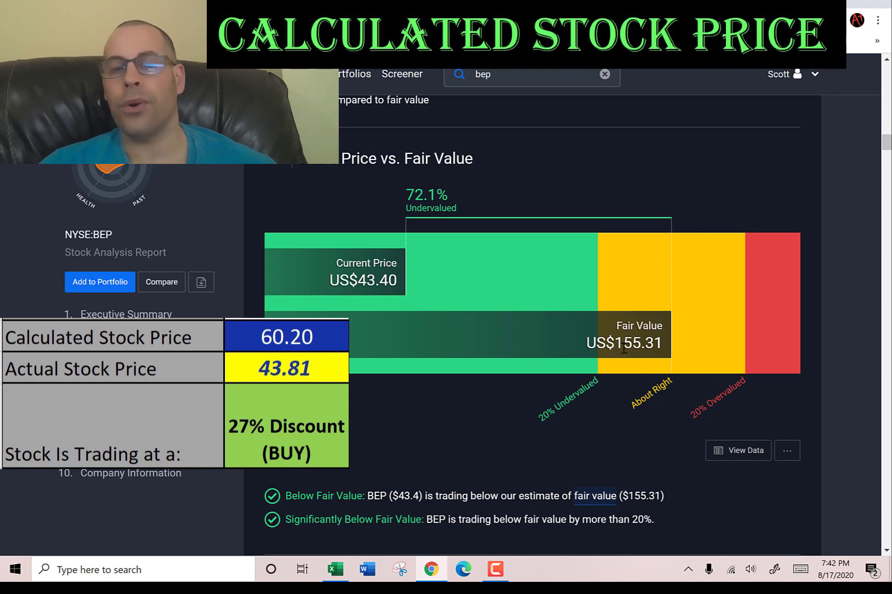
key("alt+Tab")
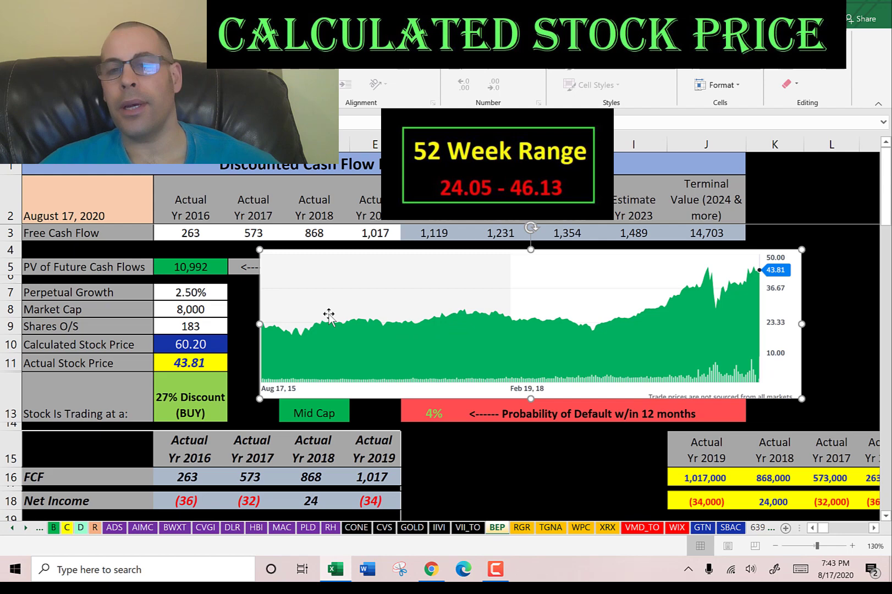
Delete the pasted BEP price chart from the DCF sheet and scroll down to the ratio rows
left_click_drag(329, 315, 428, 320)
key("Delete")
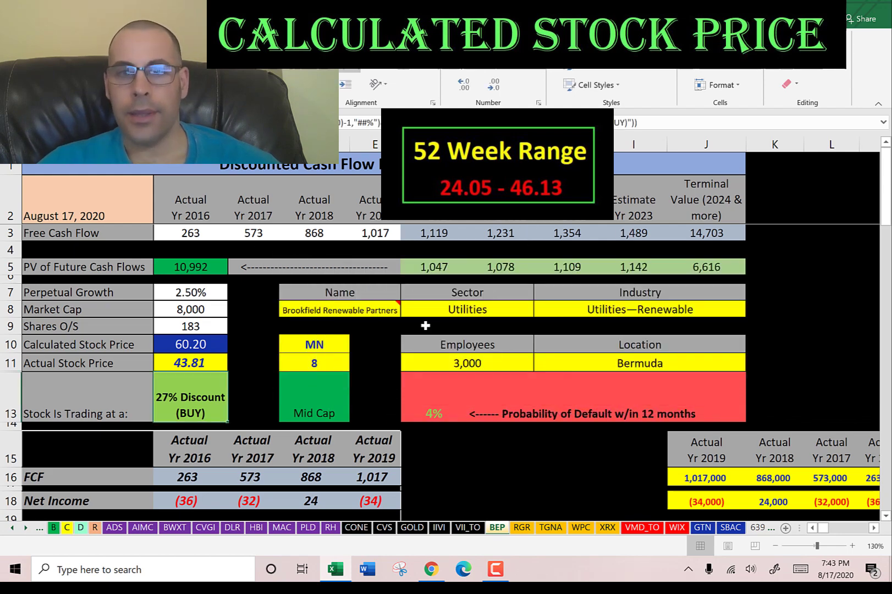
scroll(426, 319, "down", 7)
scroll(423, 309, "down", 2)
scroll(385, 309, "up", 1)
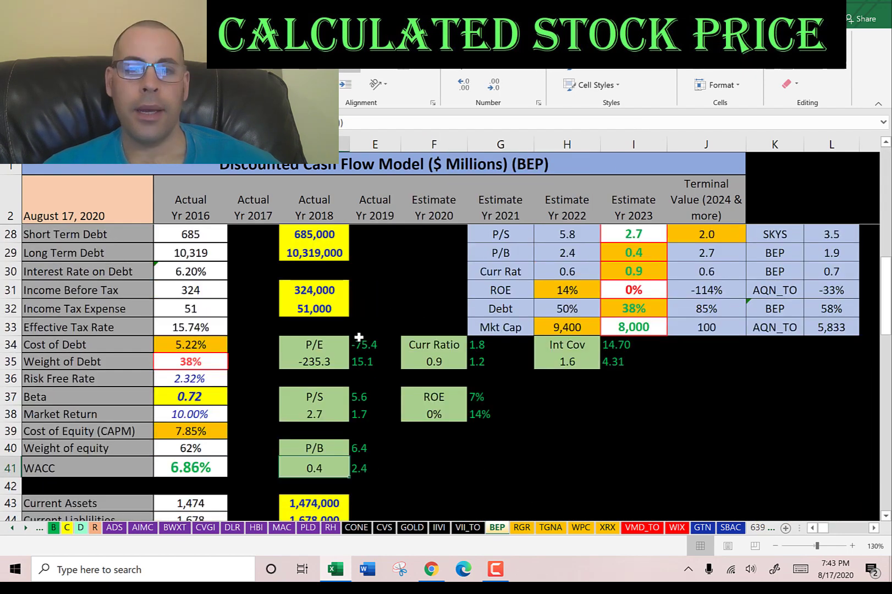
scroll(357, 309, "down", 1)
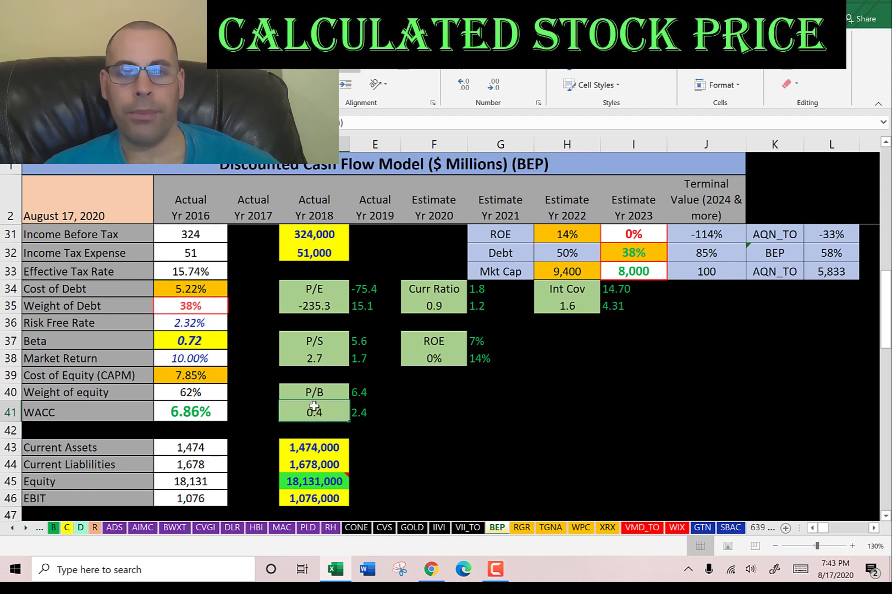
scroll(330, 346, "down", 5)
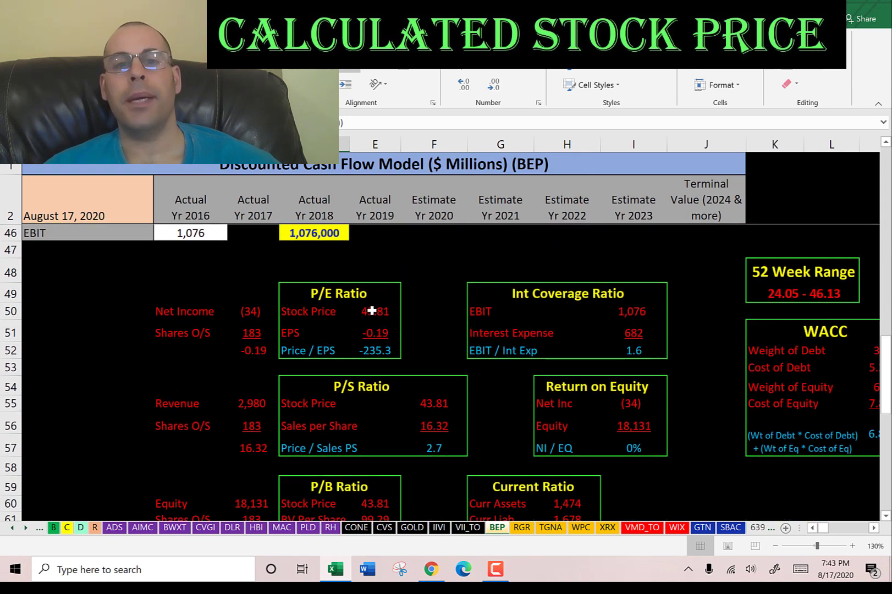
left_click(378, 307)
left_click(378, 333)
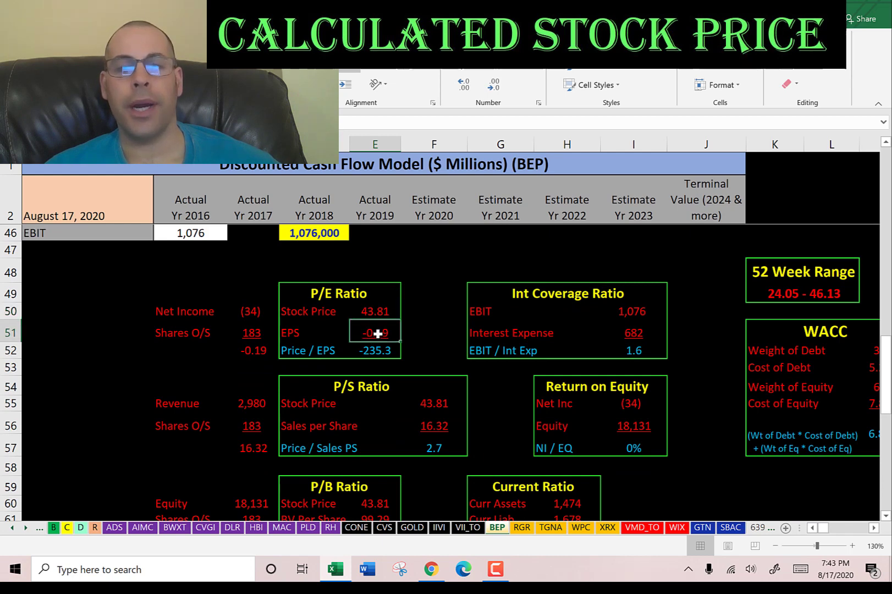
left_click(242, 315)
left_click(248, 333)
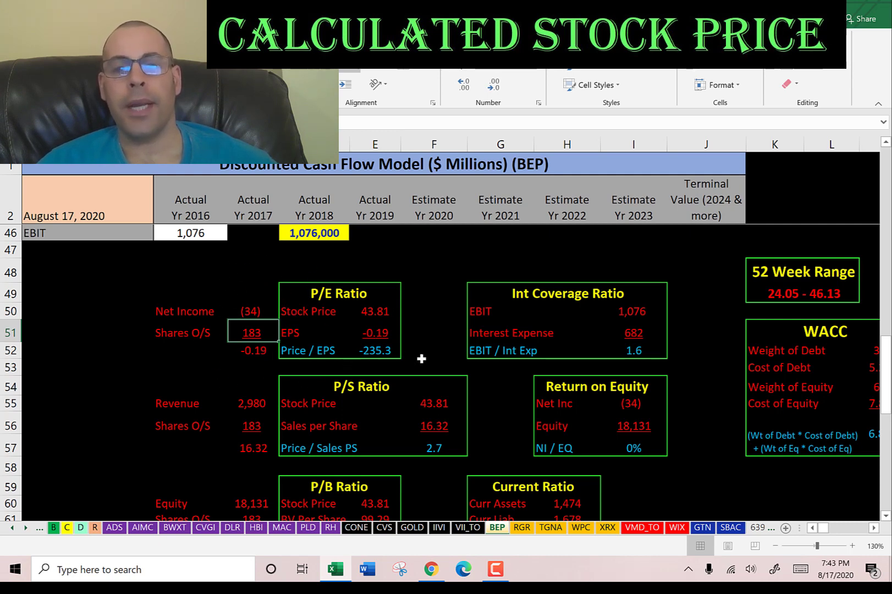
scroll(398, 342, "down", 2)
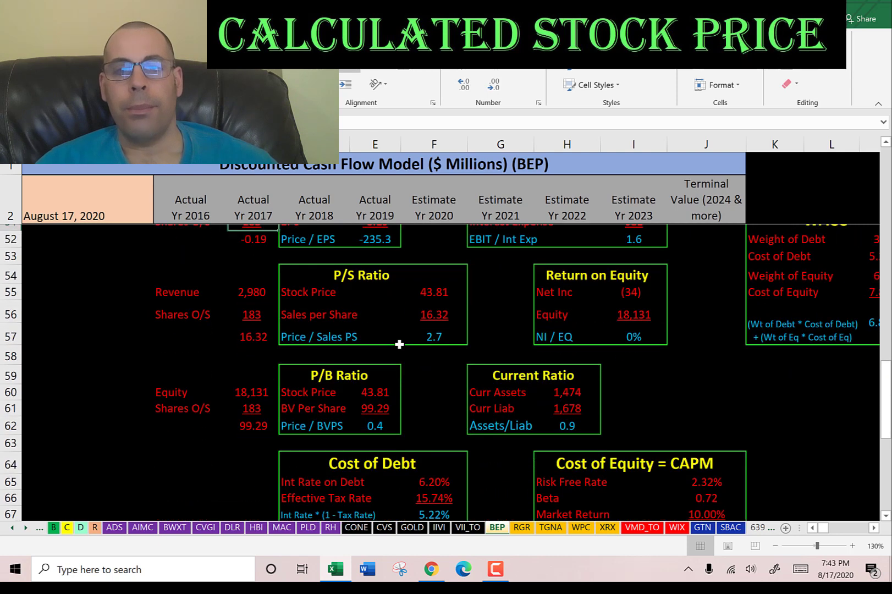
left_click(427, 285)
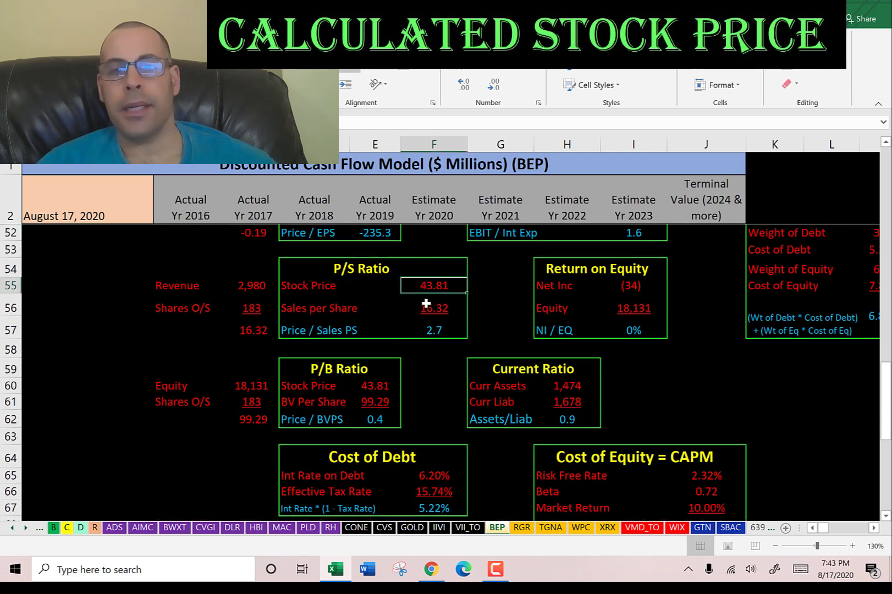
left_click(426, 305)
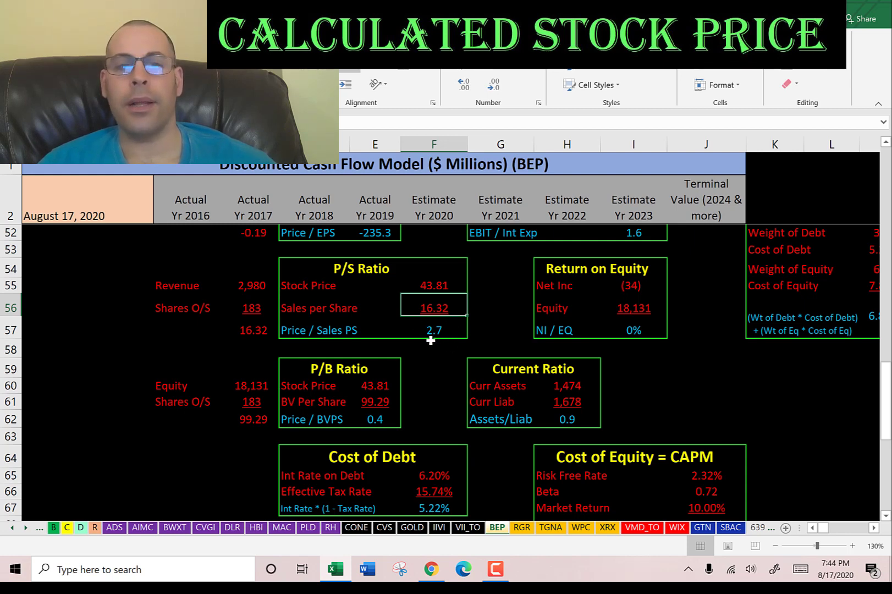
left_click(364, 384)
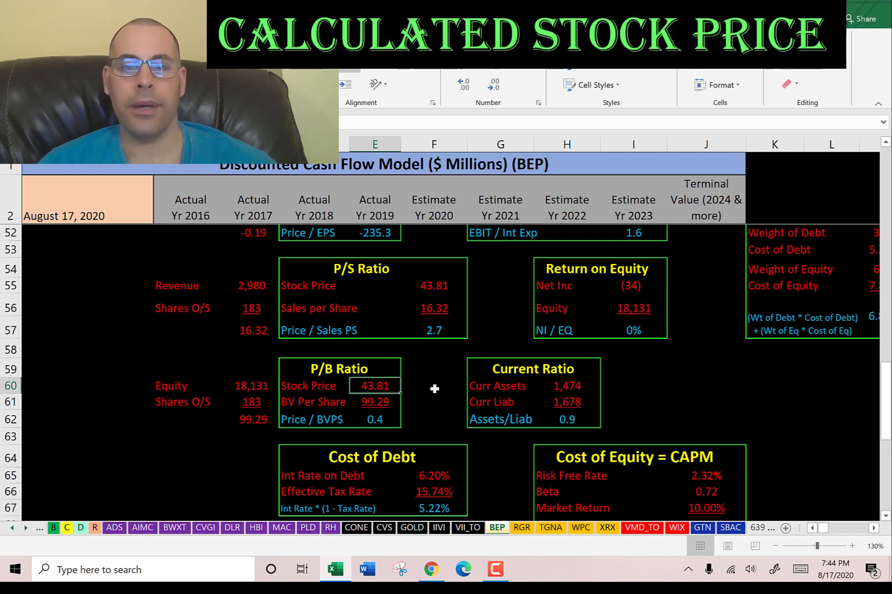
scroll(458, 296, "up", 6)
scroll(458, 298, "up", 1)
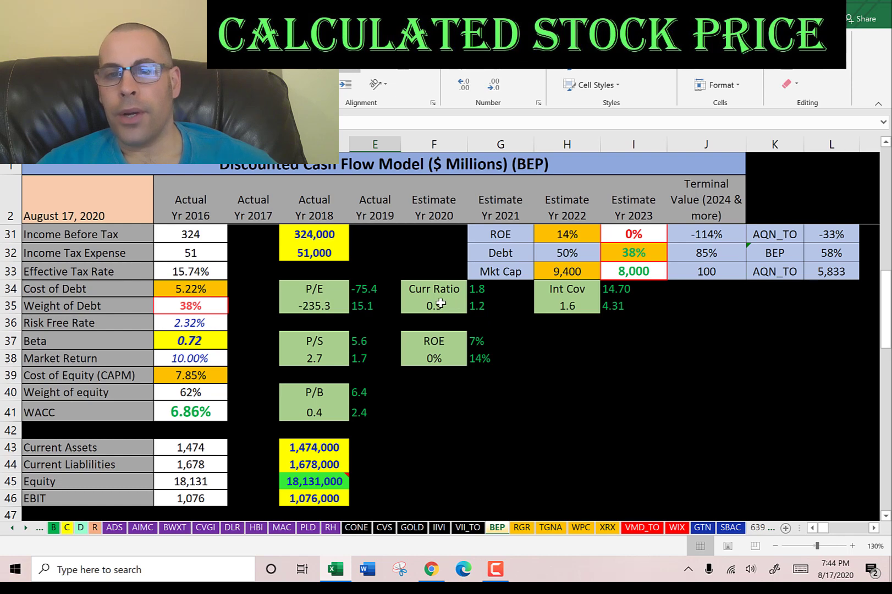
left_click(447, 305)
left_click(559, 307)
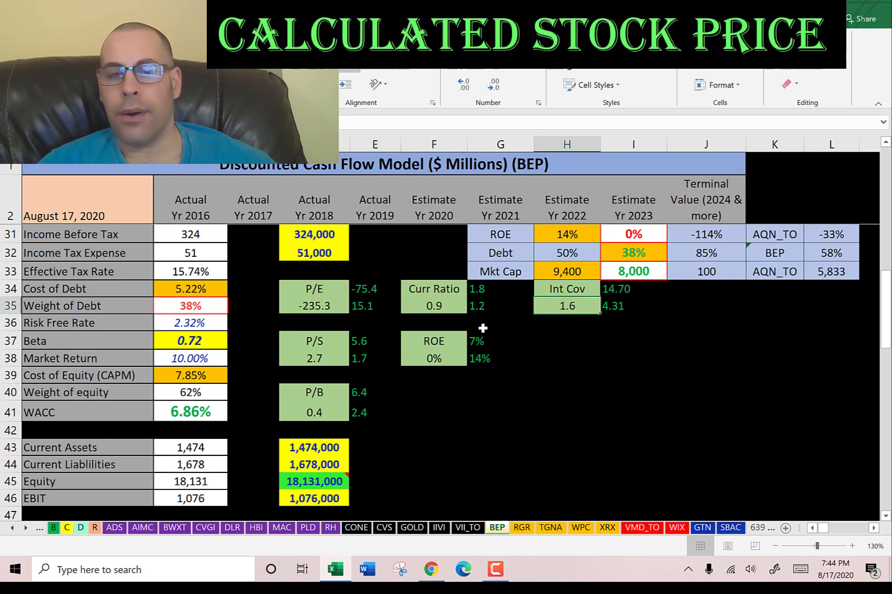
left_click(435, 358)
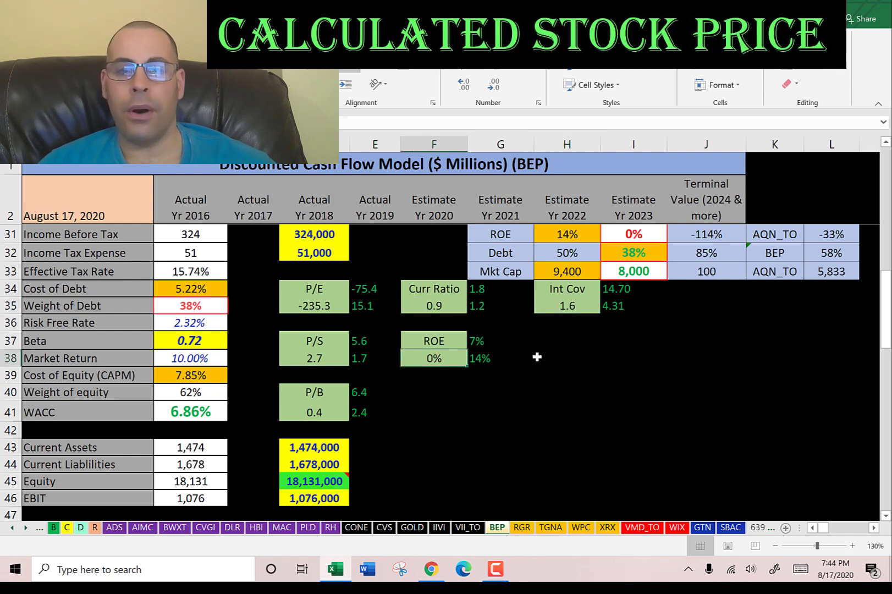
scroll(537, 357, "down", 7)
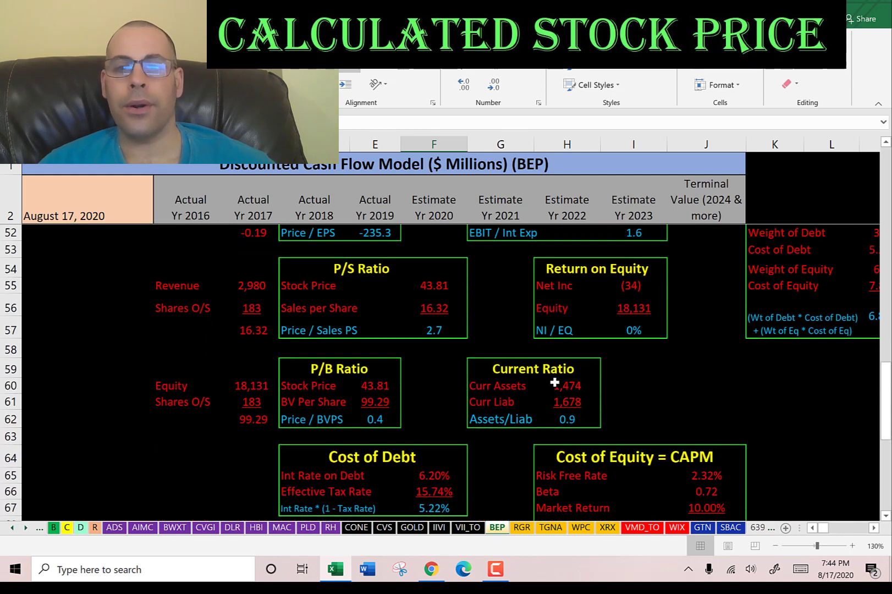
left_click(555, 384)
left_click(562, 404)
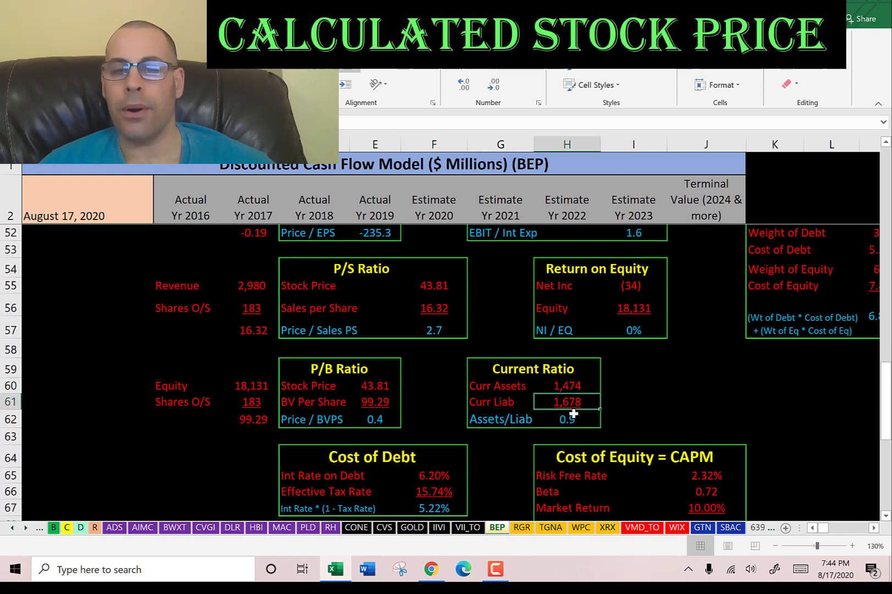
scroll(605, 352, "up", 1)
left_click(623, 365)
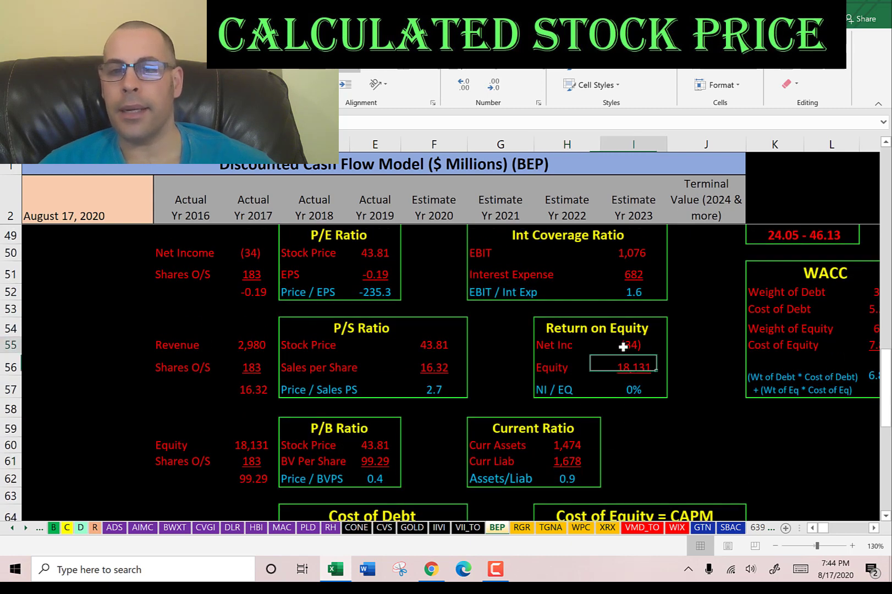
left_click(623, 345)
left_click(623, 364)
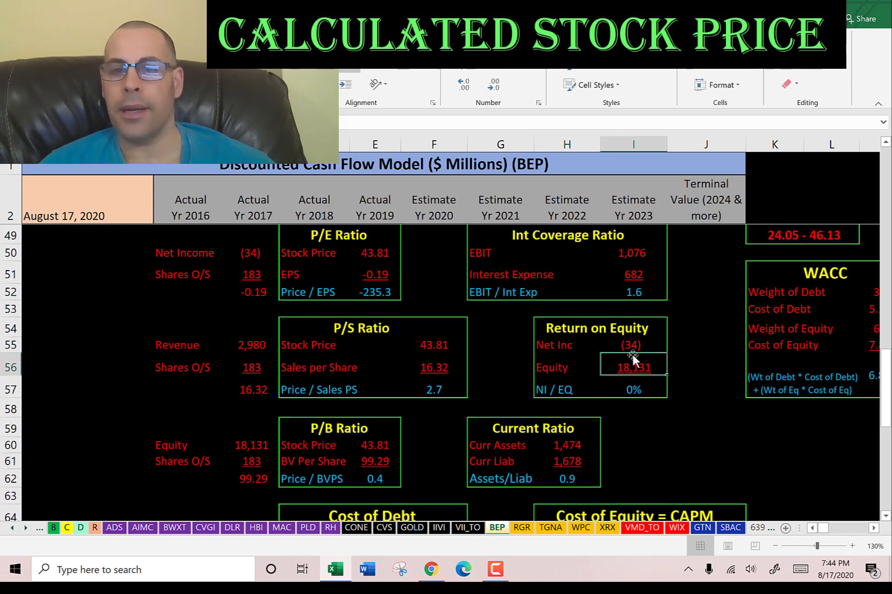
scroll(633, 352, "up", 2)
left_click(592, 341)
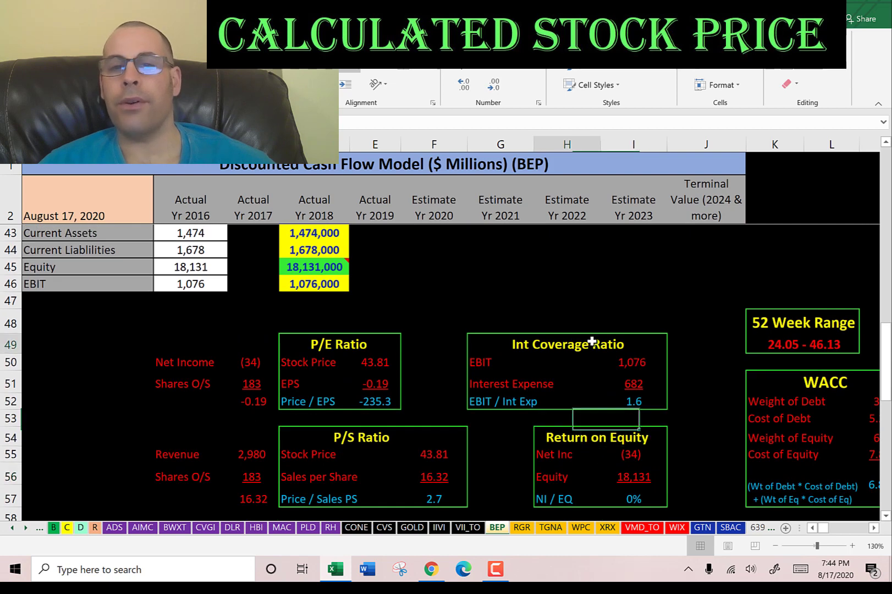
left_click(633, 363)
left_click(632, 379)
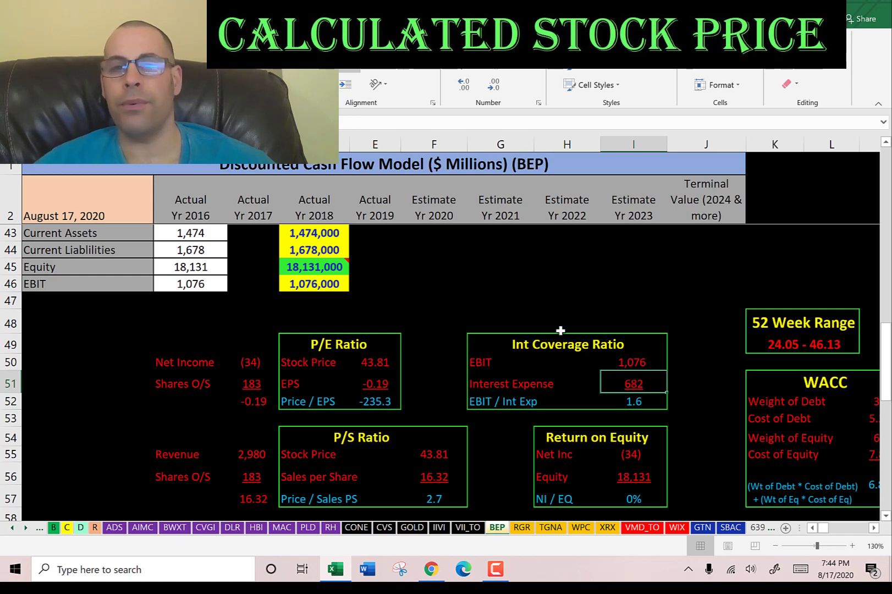
scroll(561, 330, "up", 6)
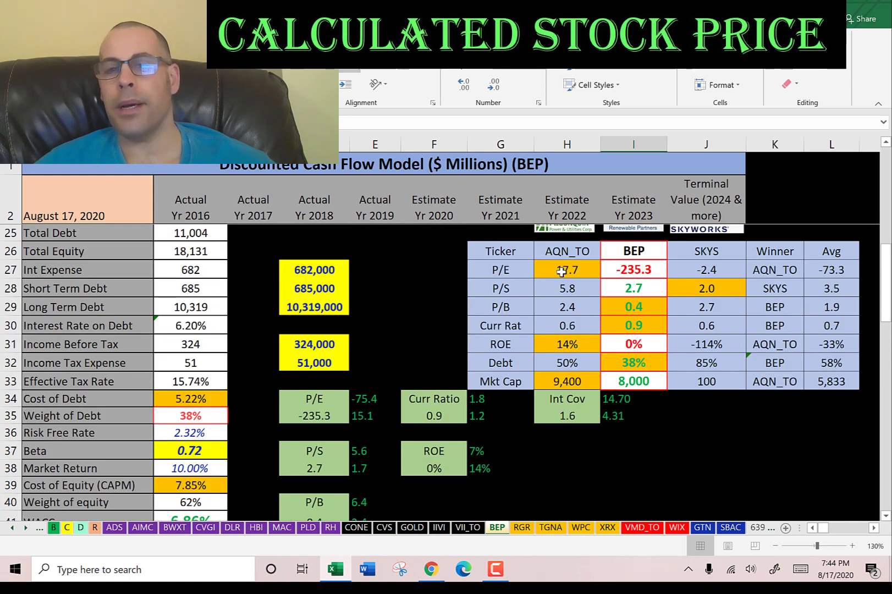
Set AQN_TO's Mkt Cap in H33 to 7,050, so BEP wins market cap with a 5,050 average
scroll(605, 308, "up", 1)
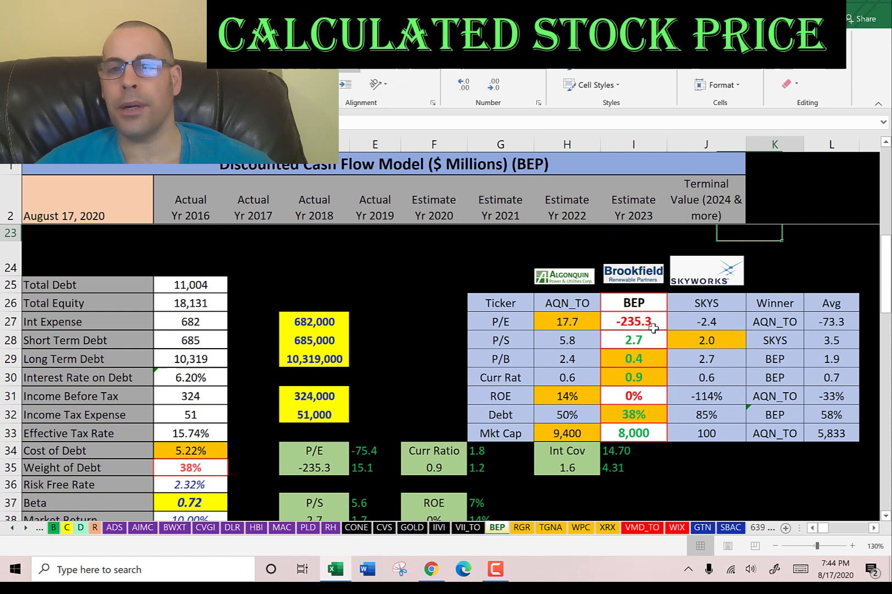
key("Right")
key("Right")
key("Right")
key("Right")
key("Right")
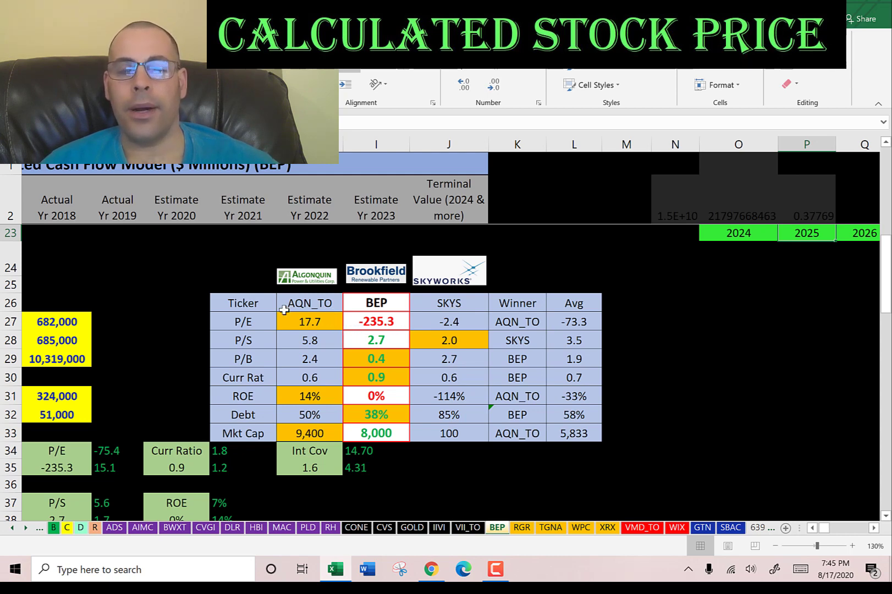
left_click(377, 344)
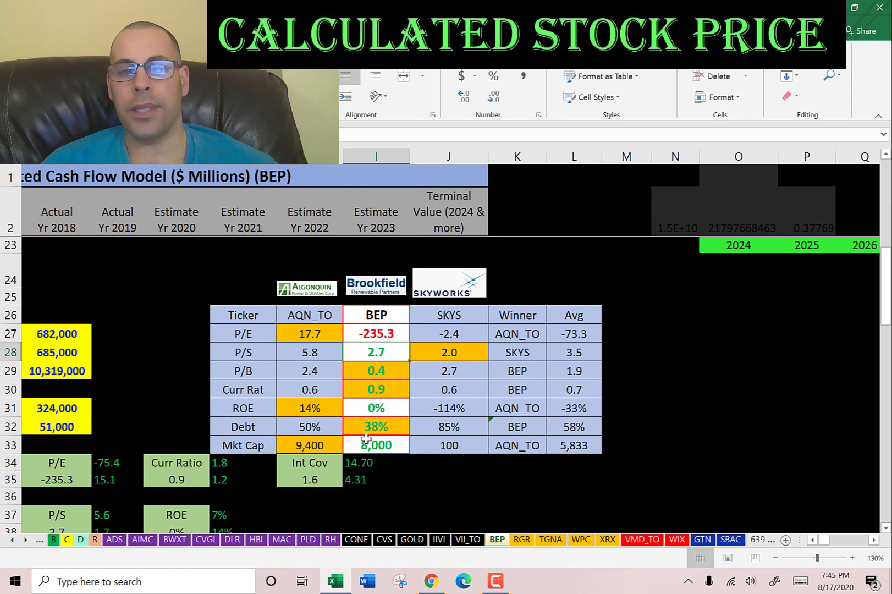
left_click(449, 408)
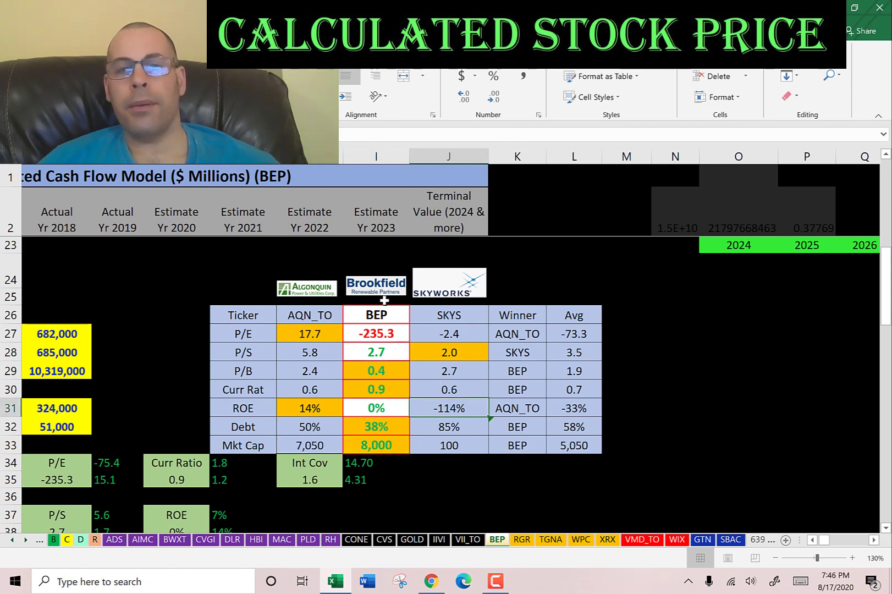
left_click(304, 445)
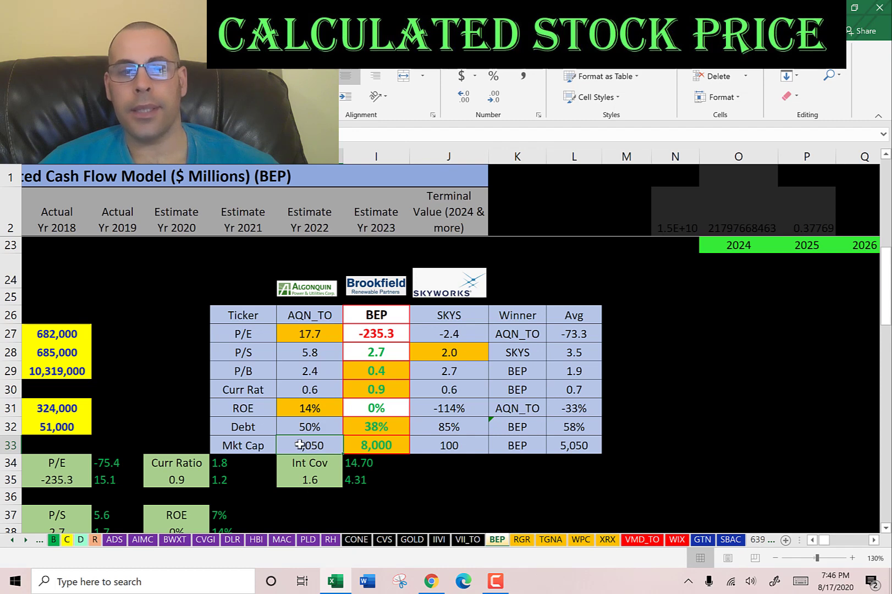